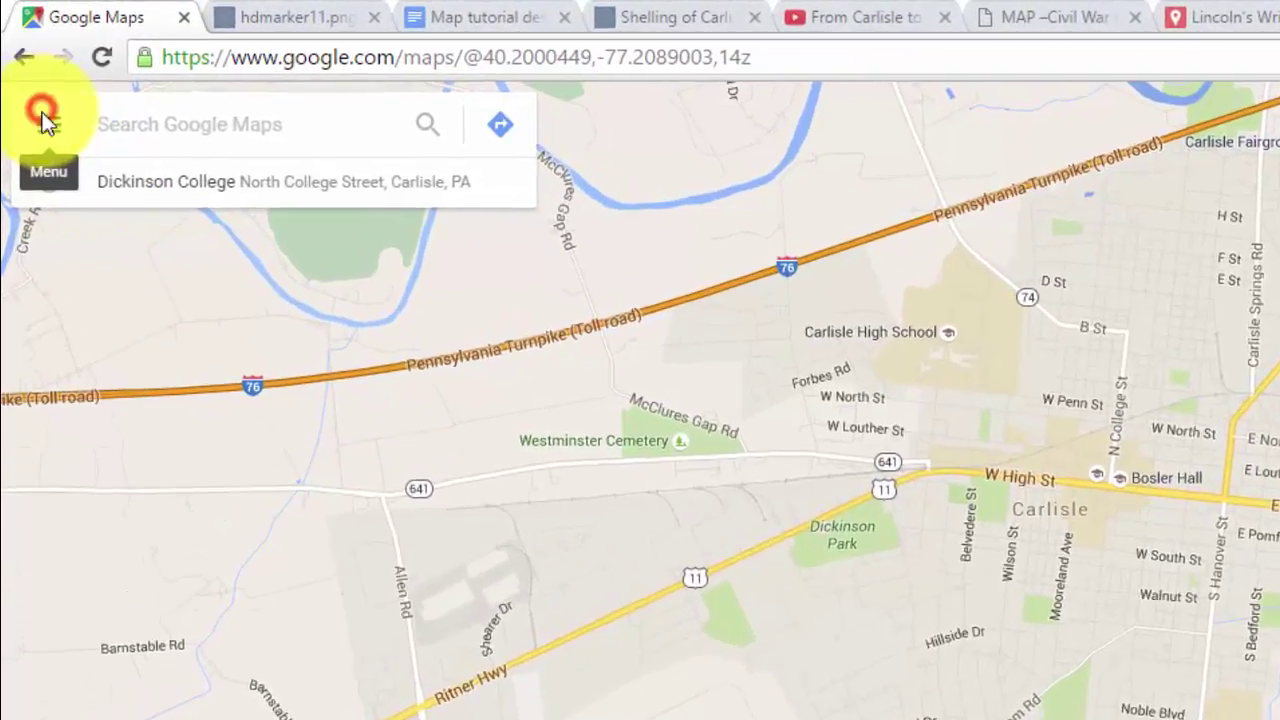
Step: Create a new blank custom map from the Maps list under Your places
left_click(34, 87)
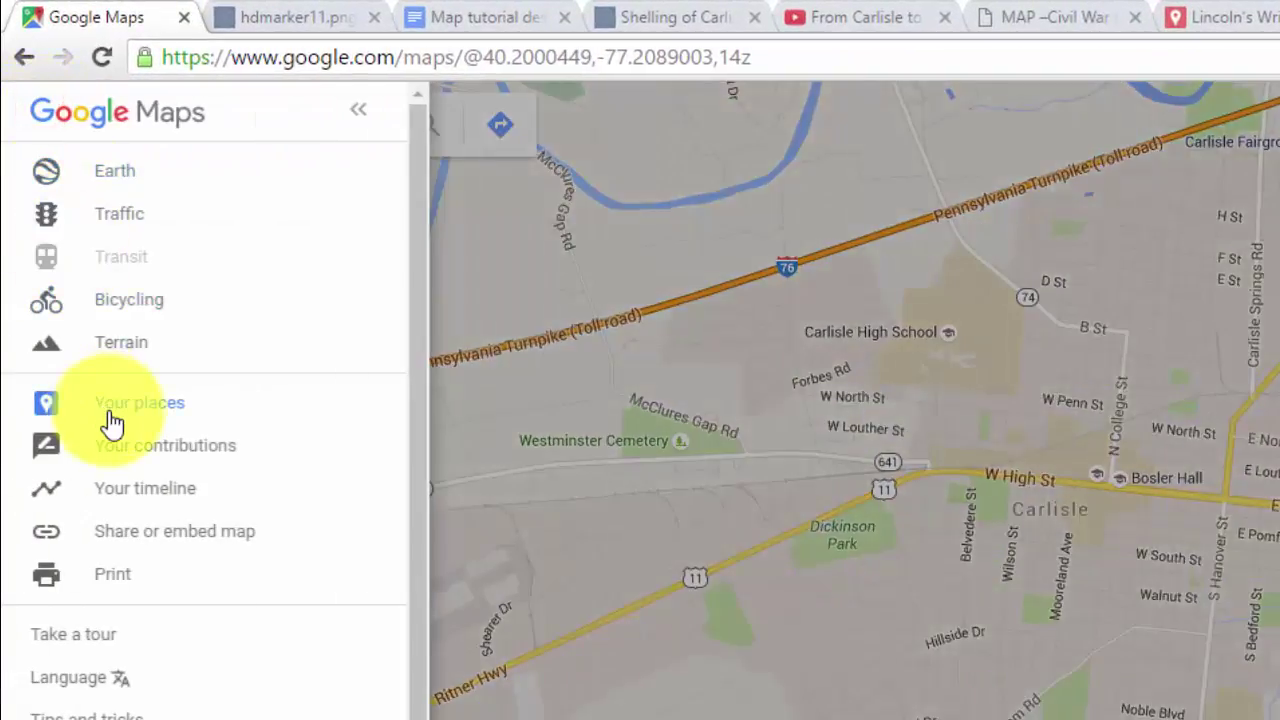
left_click(110, 420)
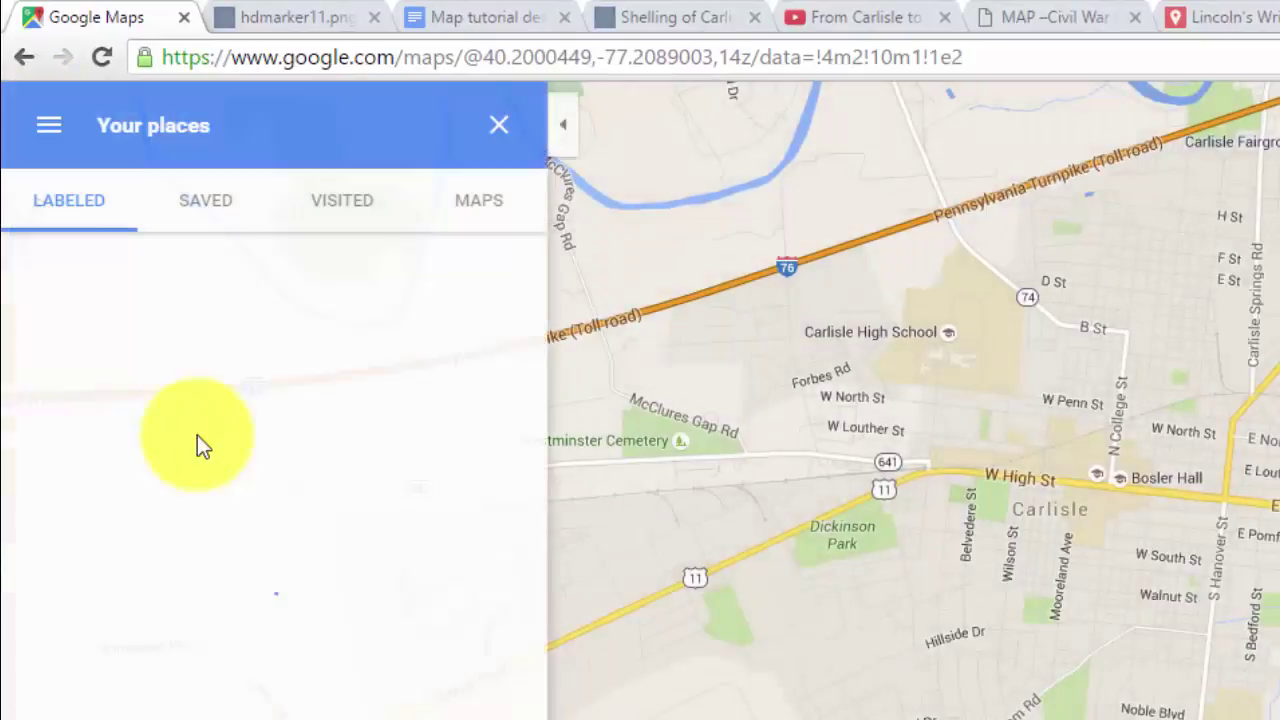
left_click(498, 210)
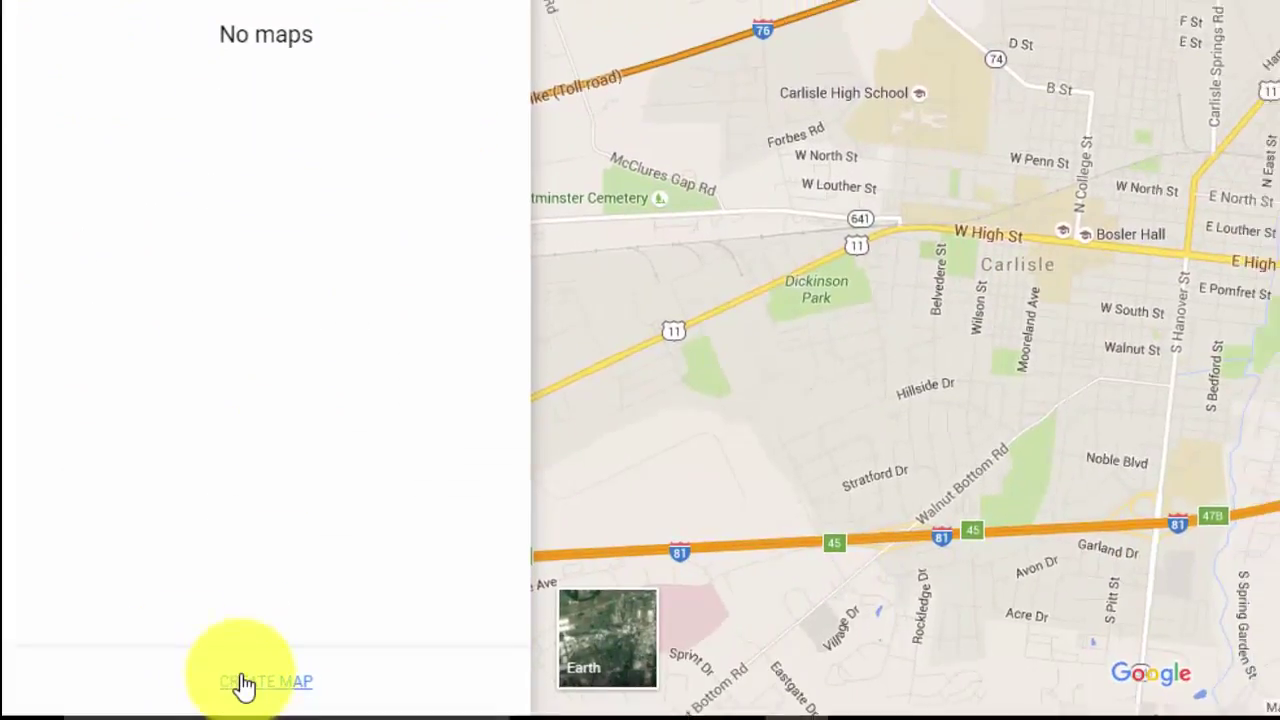
left_click(243, 680)
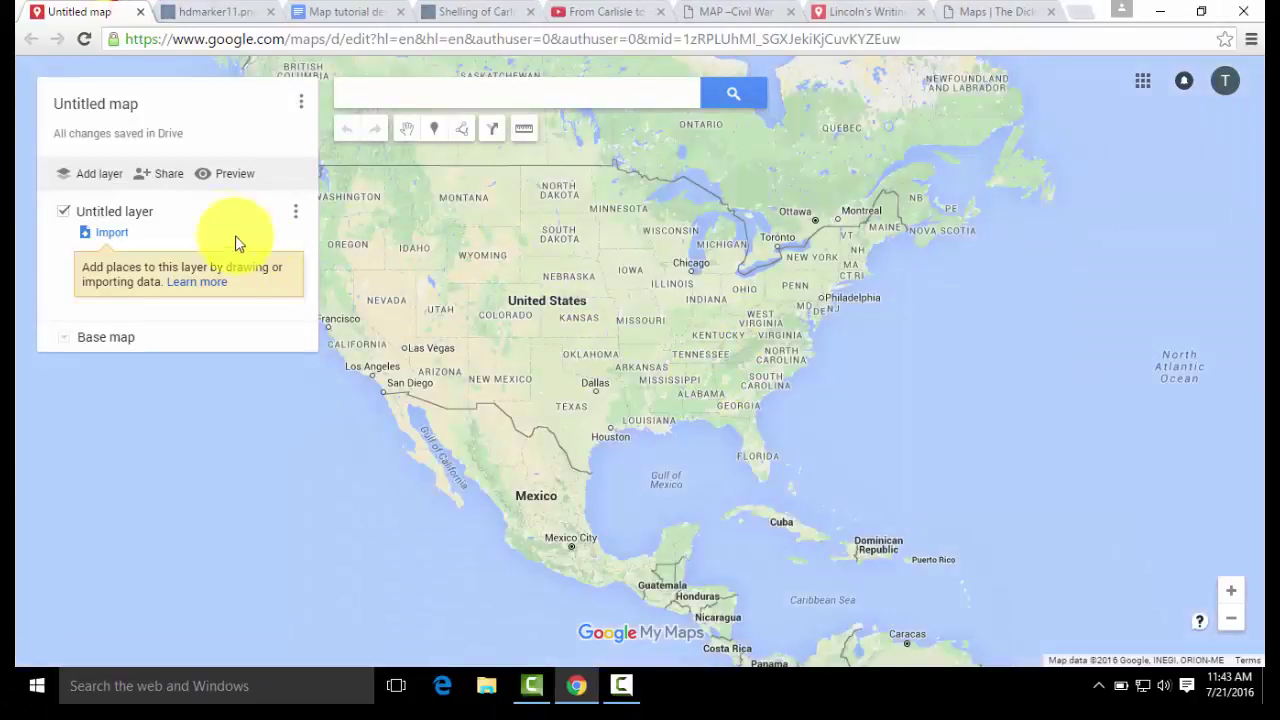
Step: Title the map 'Test Map' with an author byline description and save it
left_click(122, 104)
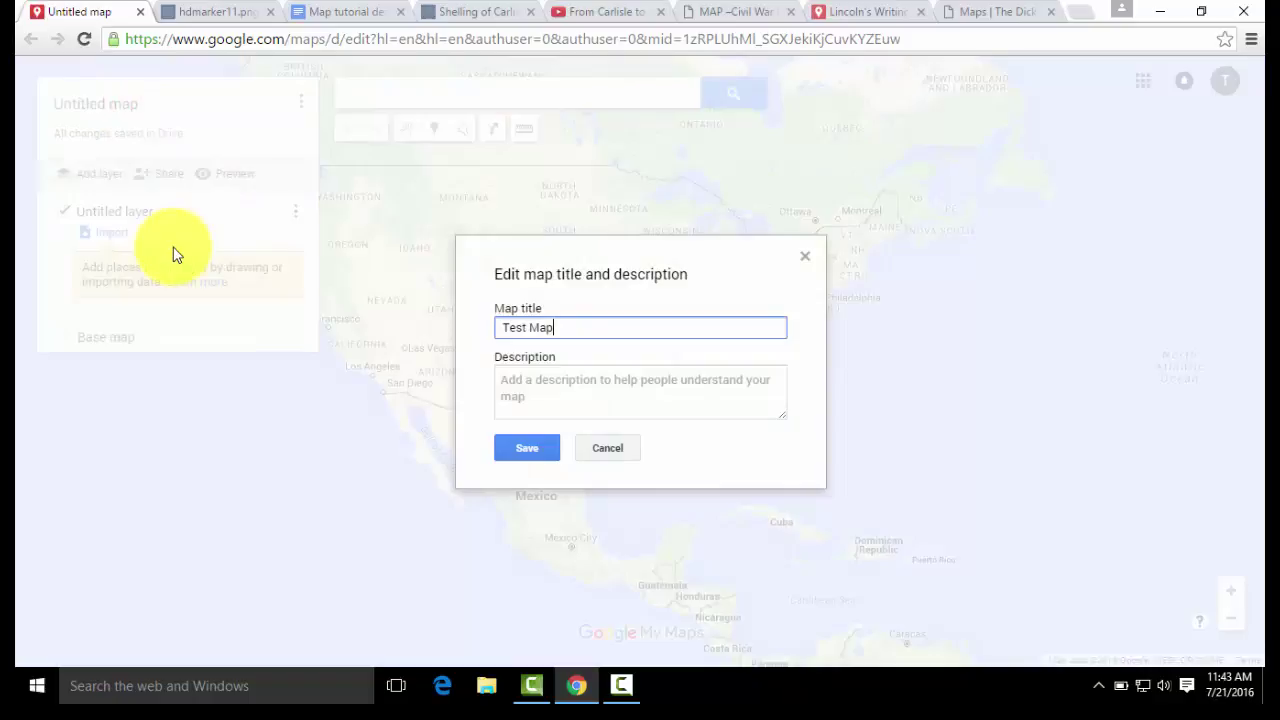
left_click(559, 400)
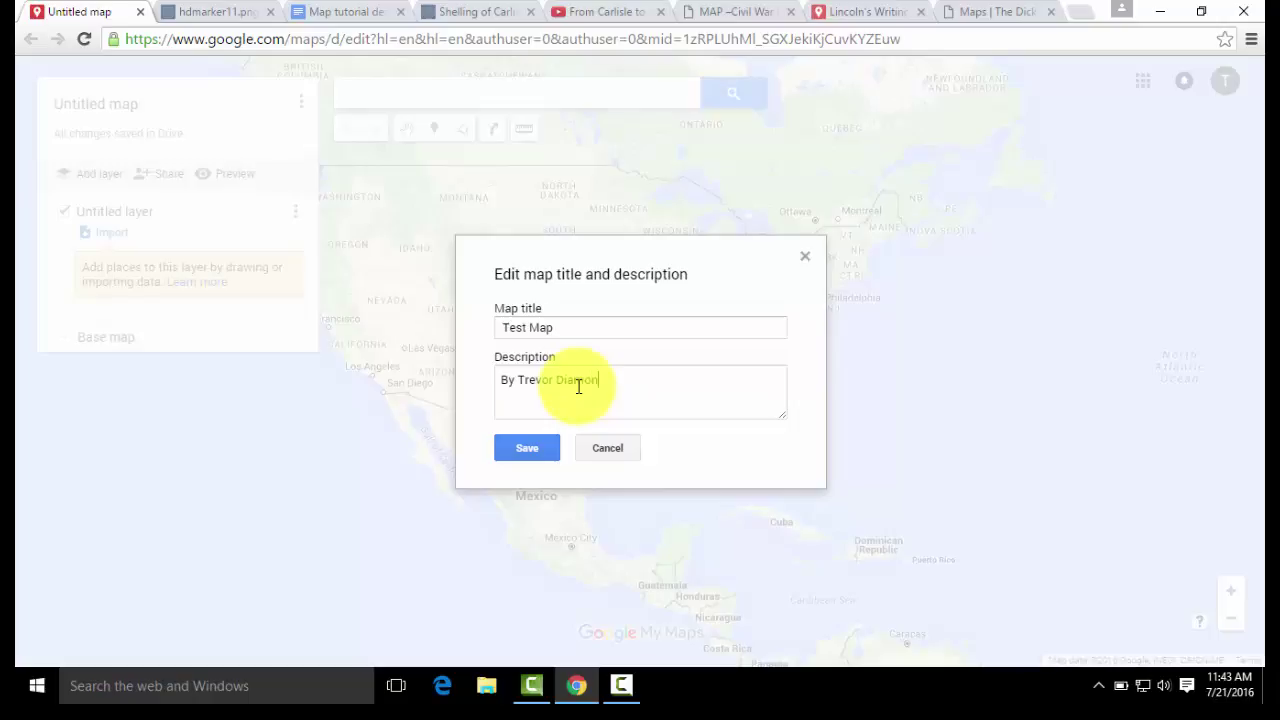
left_click(525, 450)
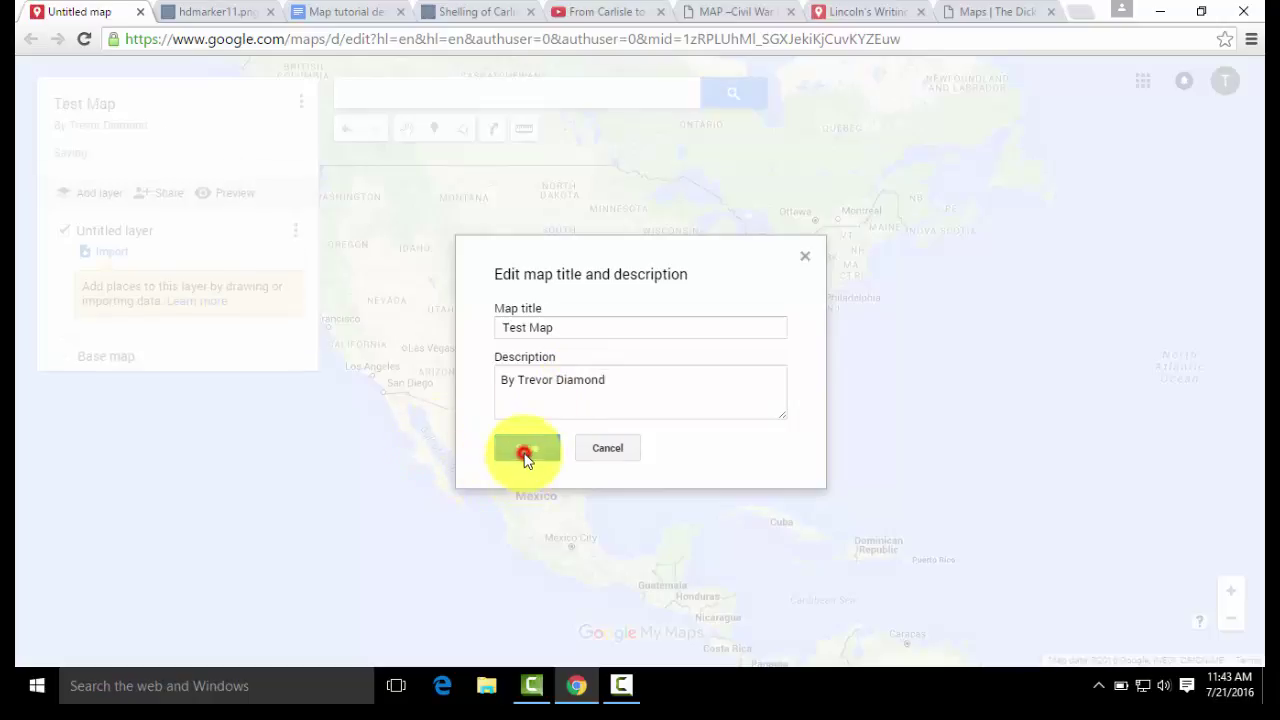
Step: Set the map's link sharing to On – Public on the web
left_click(160, 193)
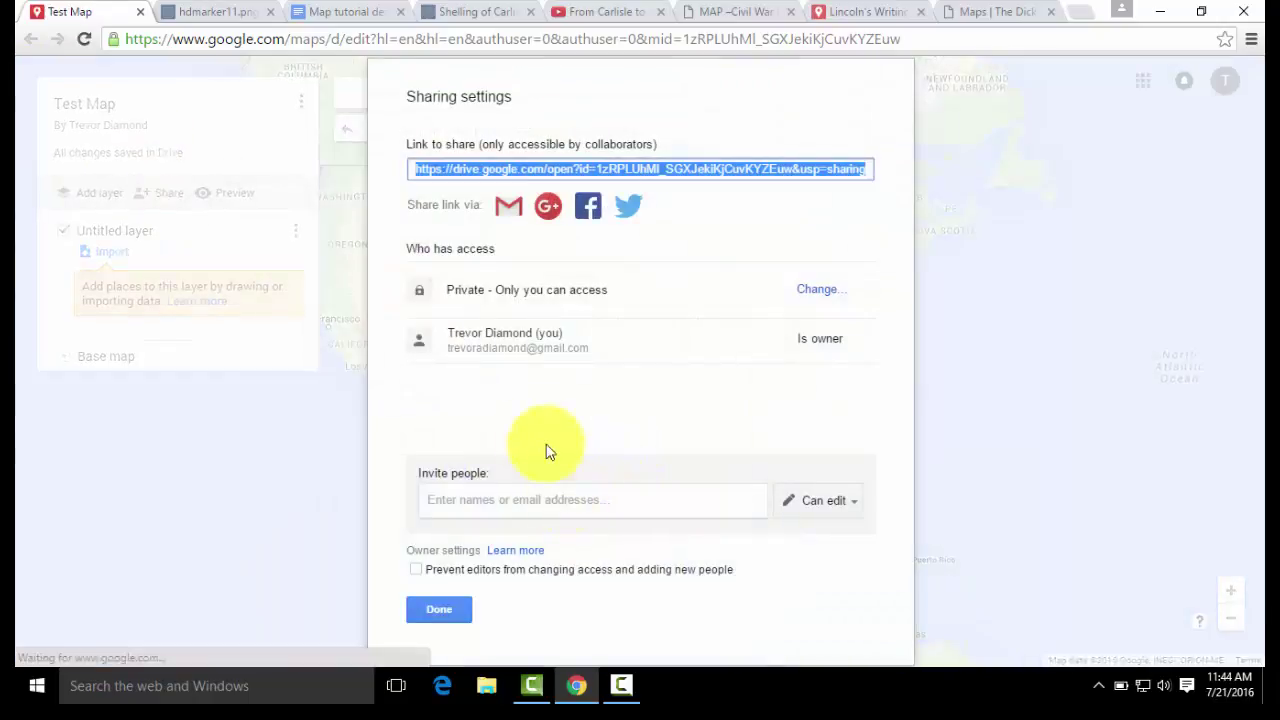
left_click(815, 289)
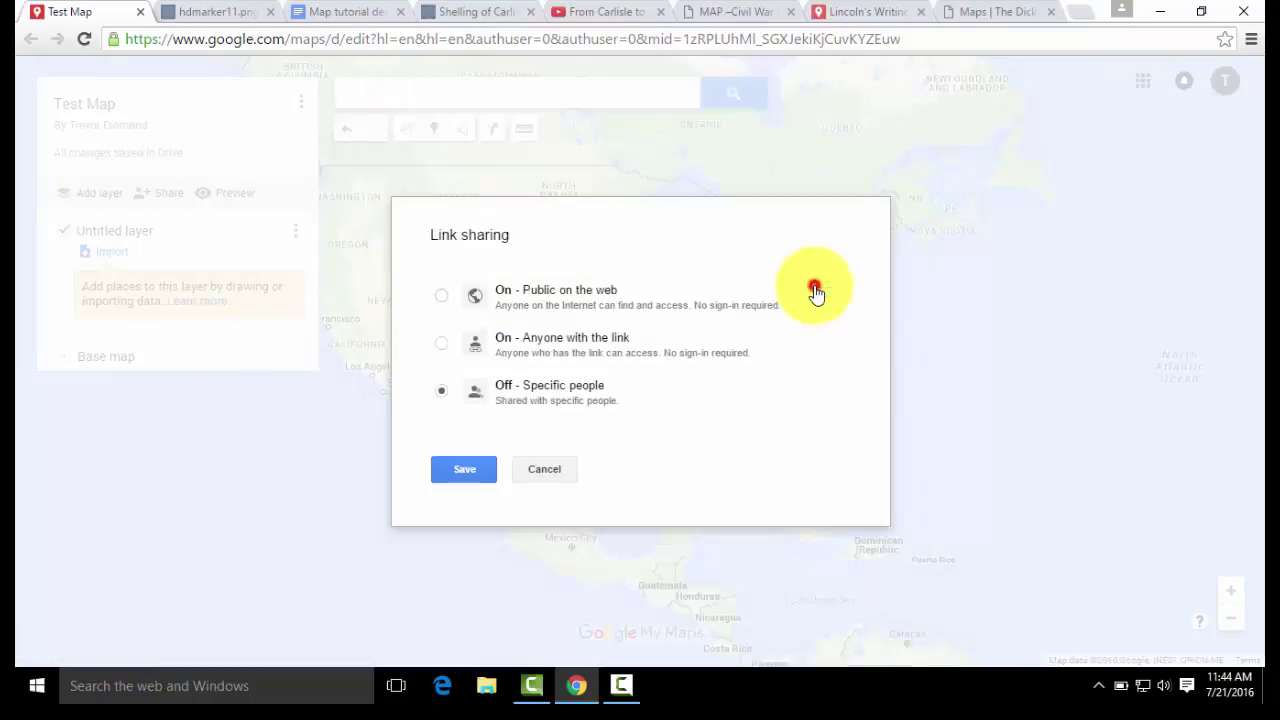
left_click(440, 295)
left_click(463, 503)
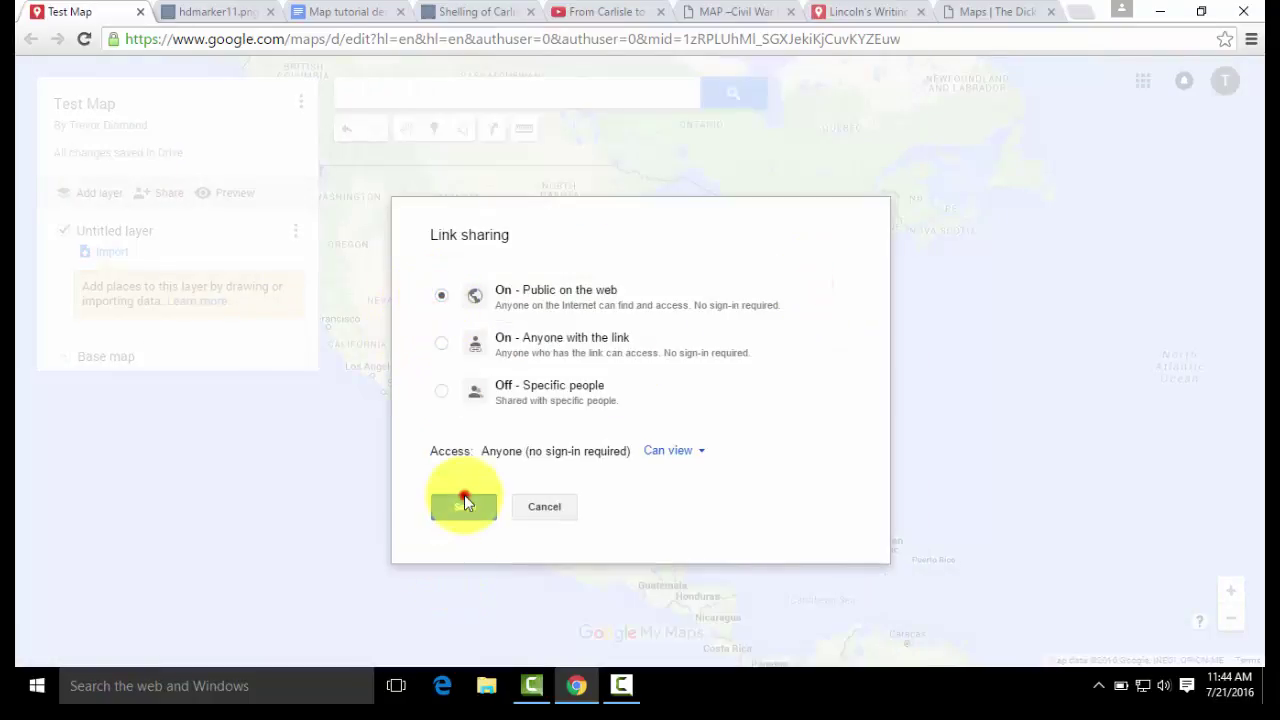
Step: Switch the base map to Satellite imagery
left_click(453, 610)
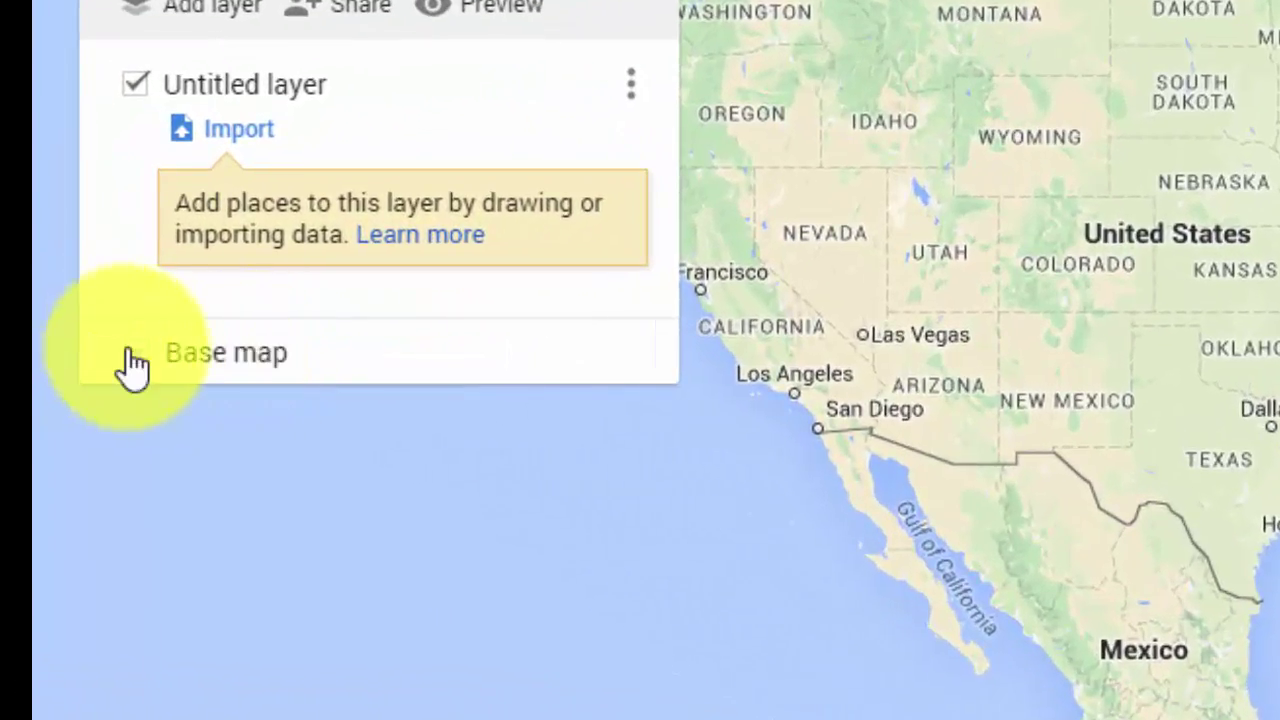
left_click(133, 356)
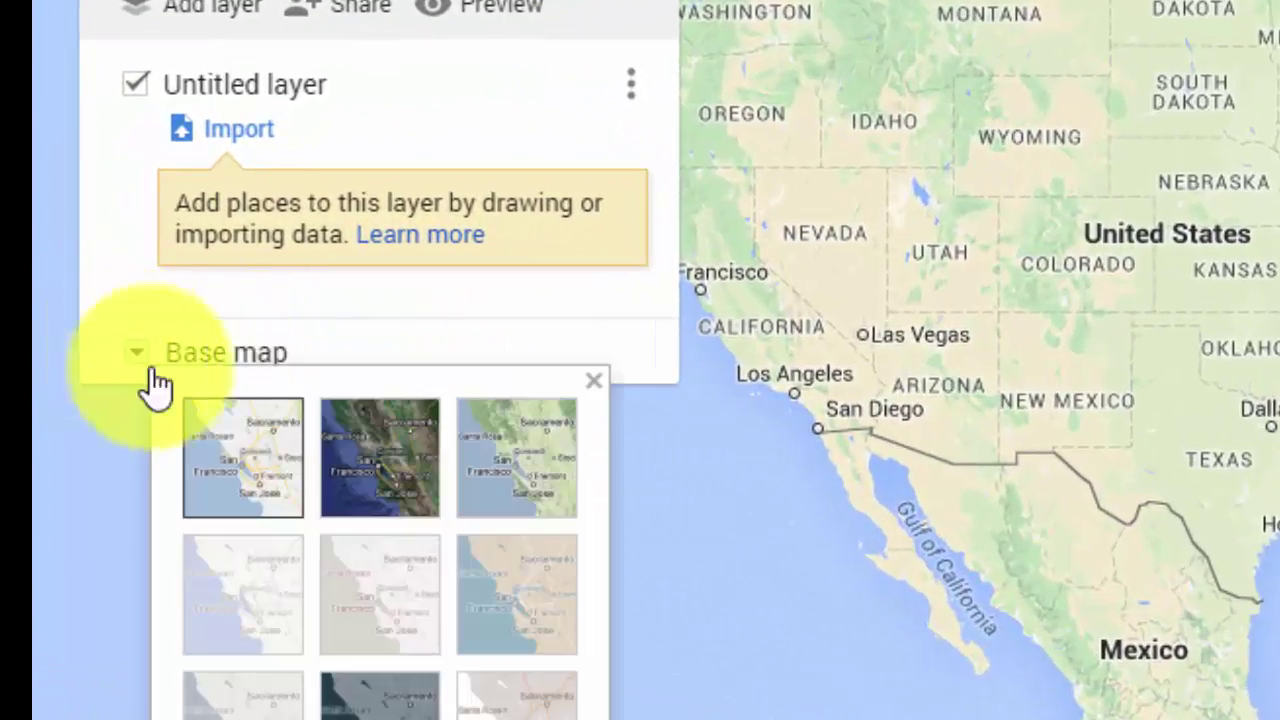
left_click(343, 435)
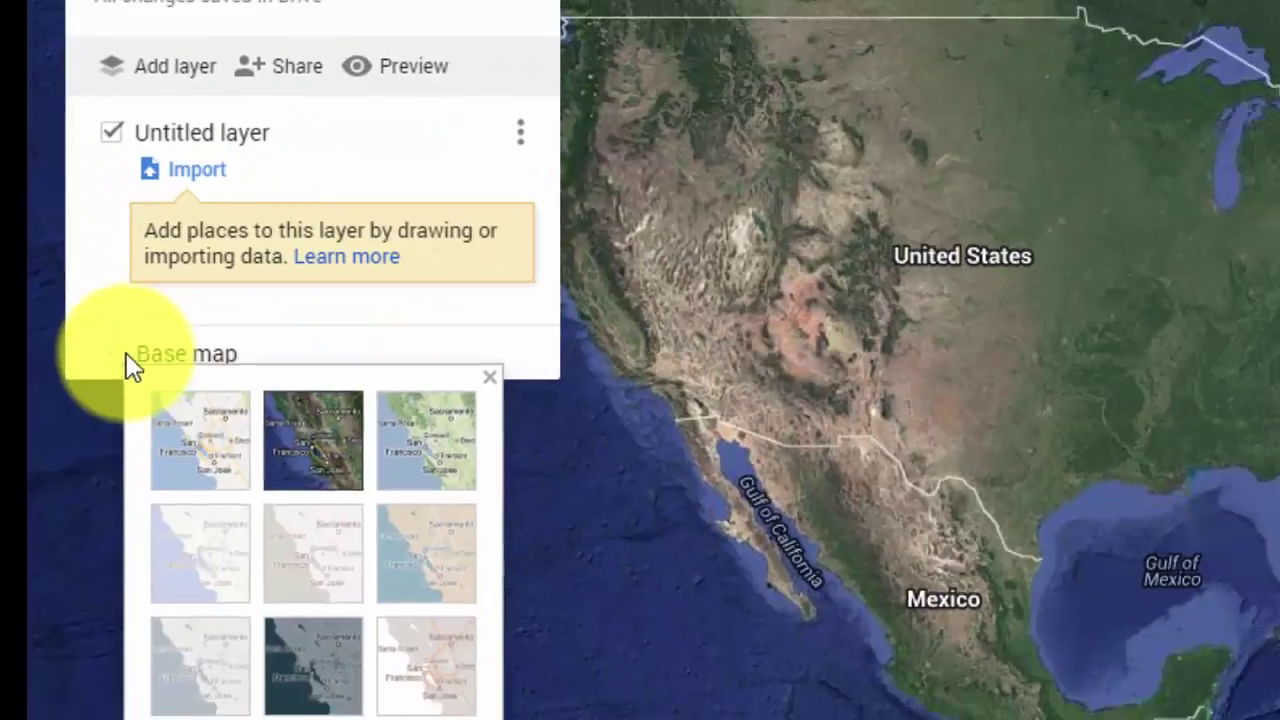
left_click(156, 355)
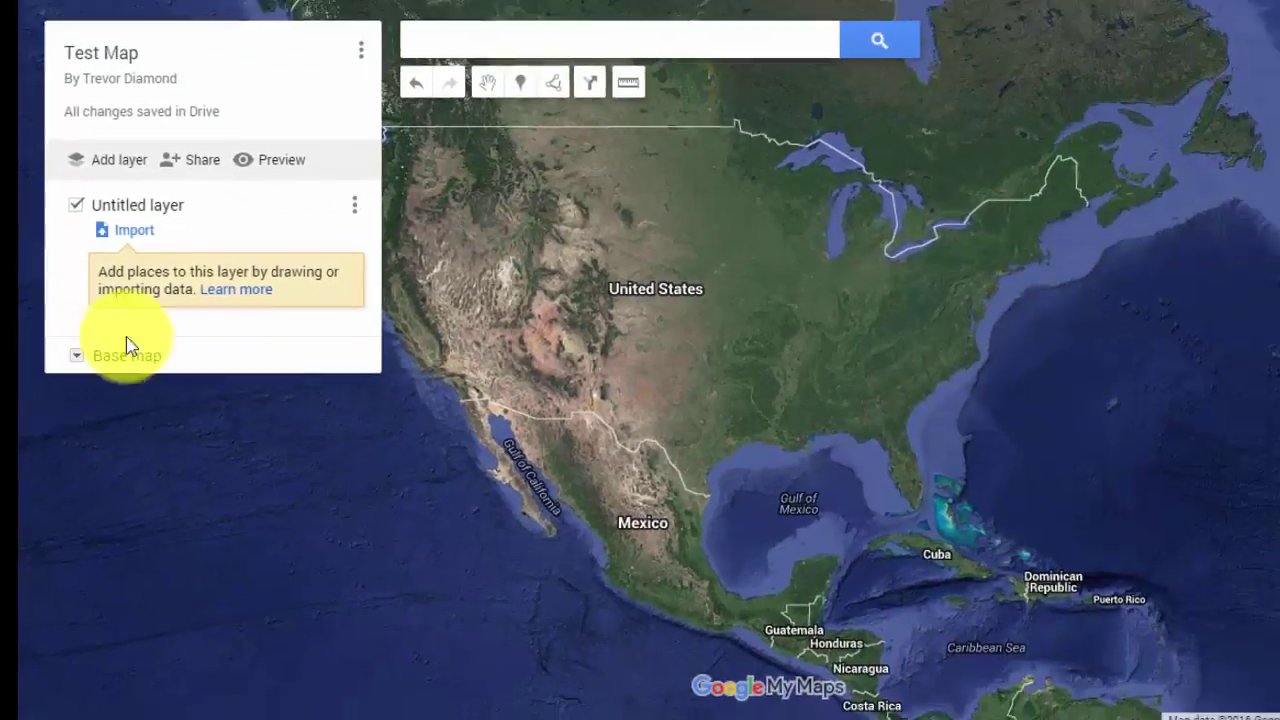
Step: Search the map for Carlisle, PA
left_click(505, 89)
type("Carlisle")
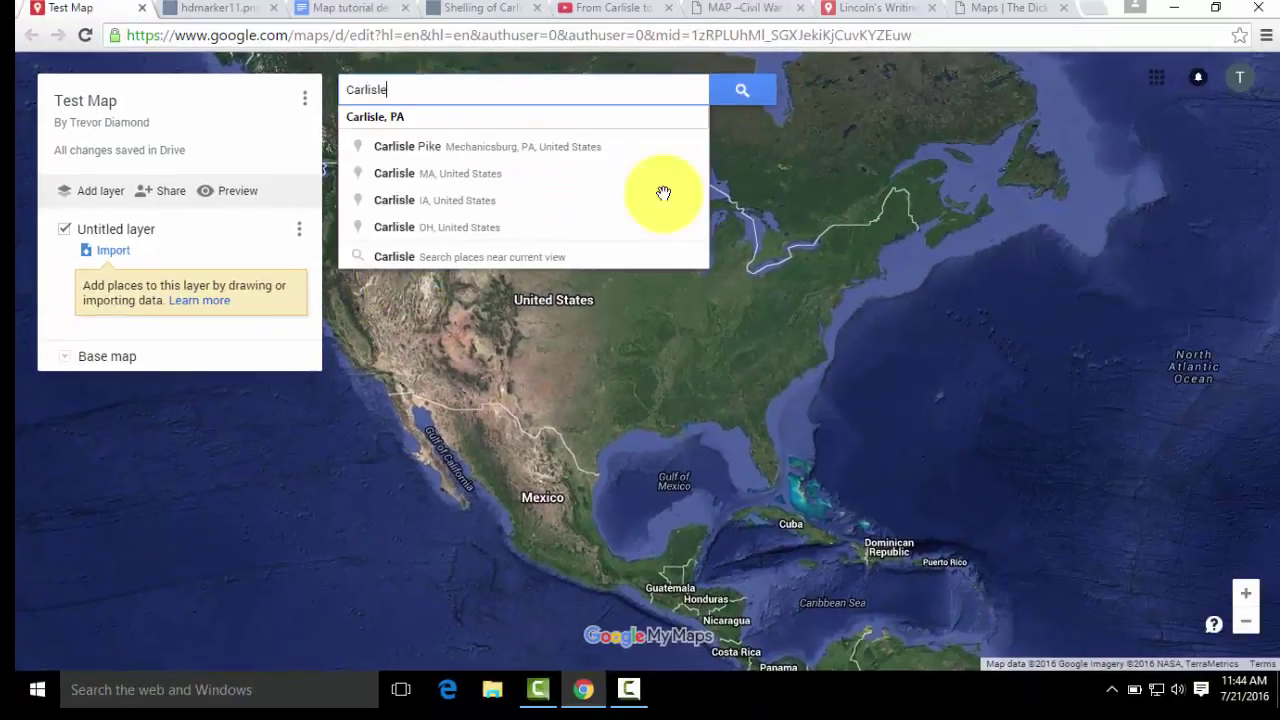
type("\\")
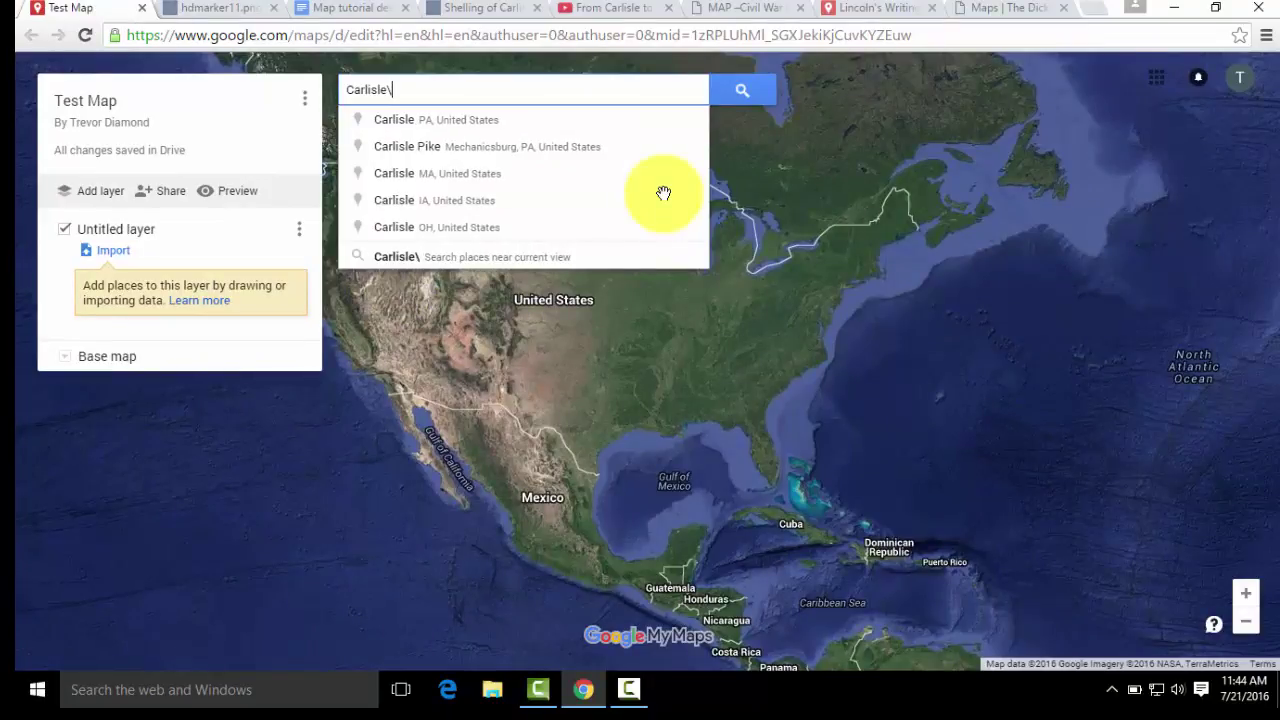
key("BackSpace")
type(", PA")
key("Return")
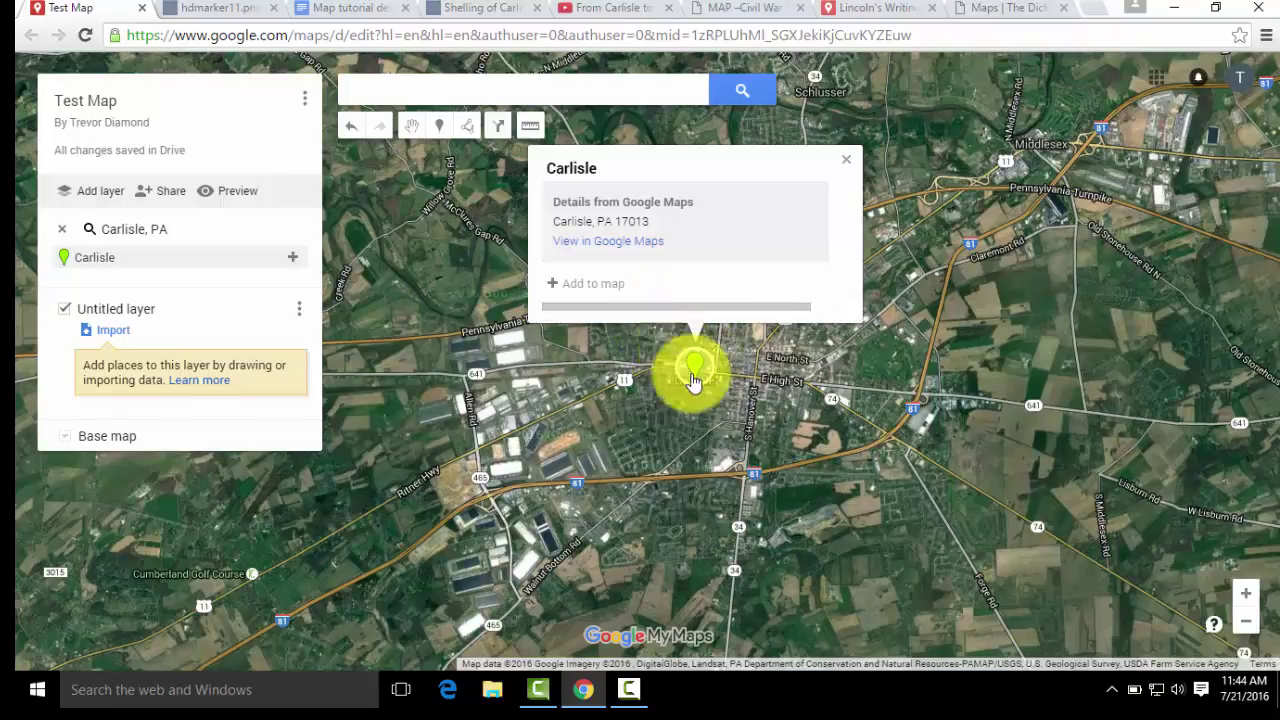
Step: Add Carlisle to the layer and drag its marker next to Bosler Hall at Dickinson College
left_click(548, 288)
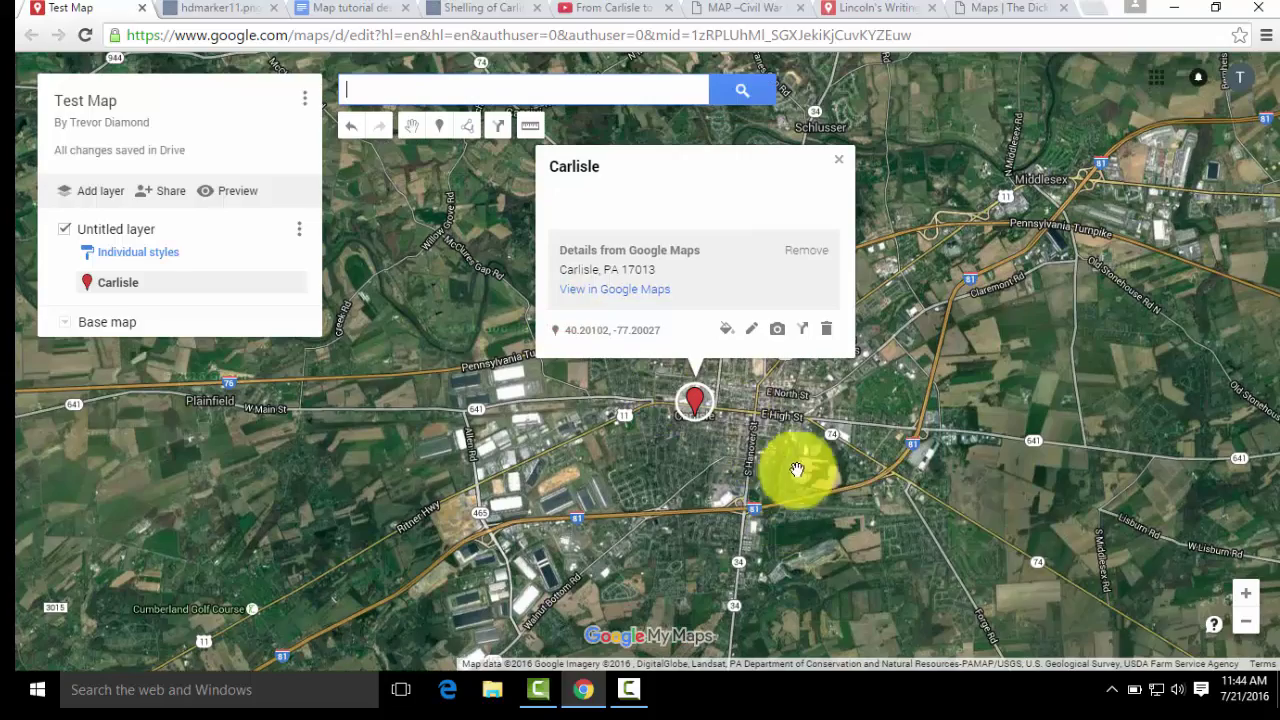
left_click(1242, 597)
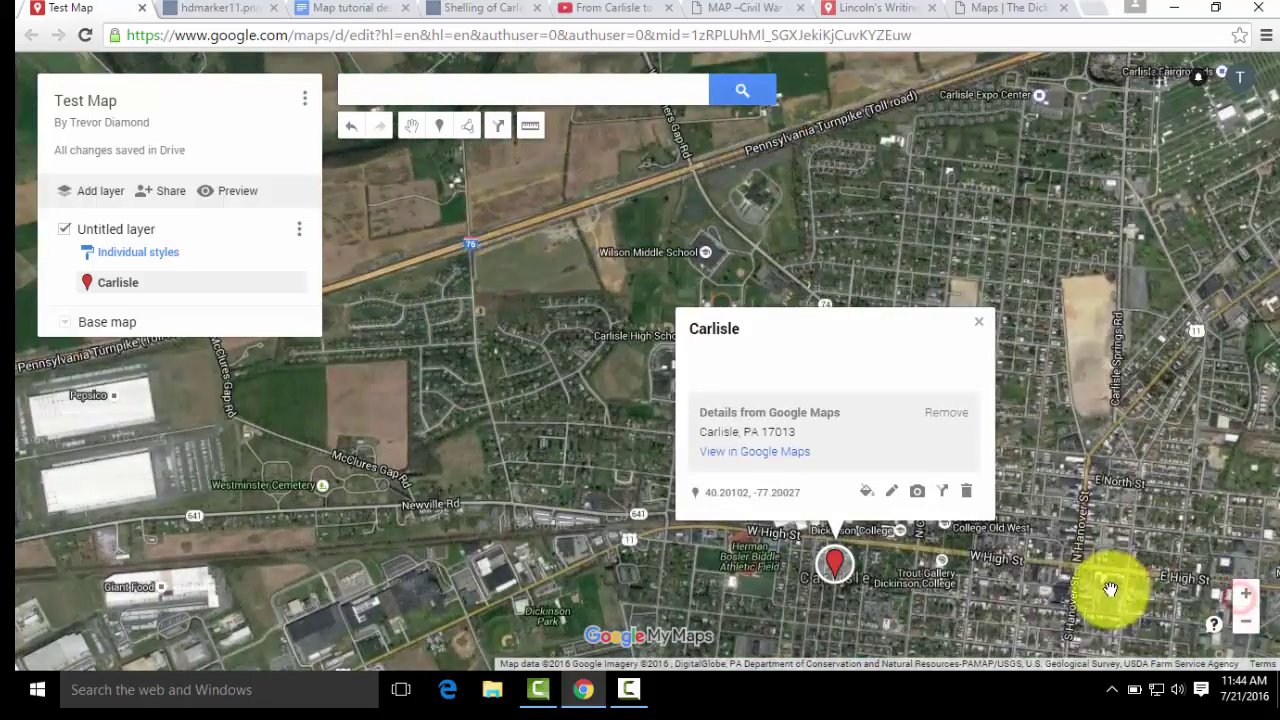
left_click_drag(1108, 506, 897, 286)
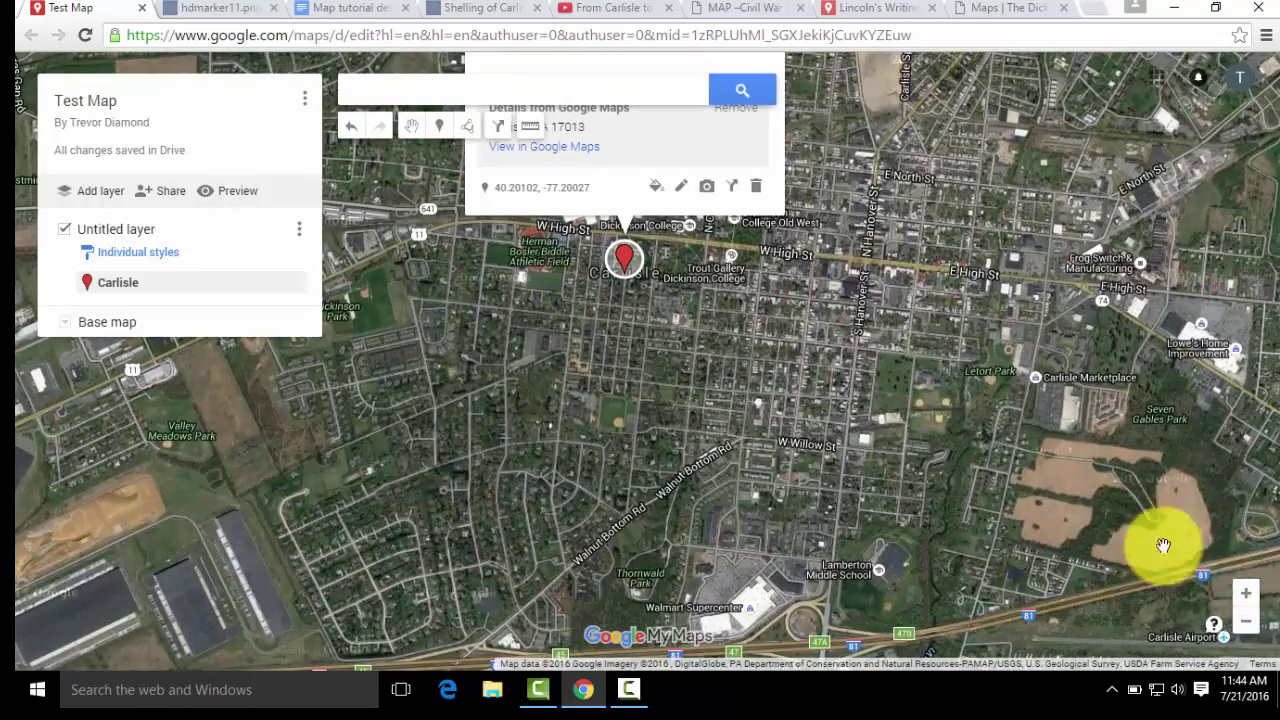
double_click(1245, 594)
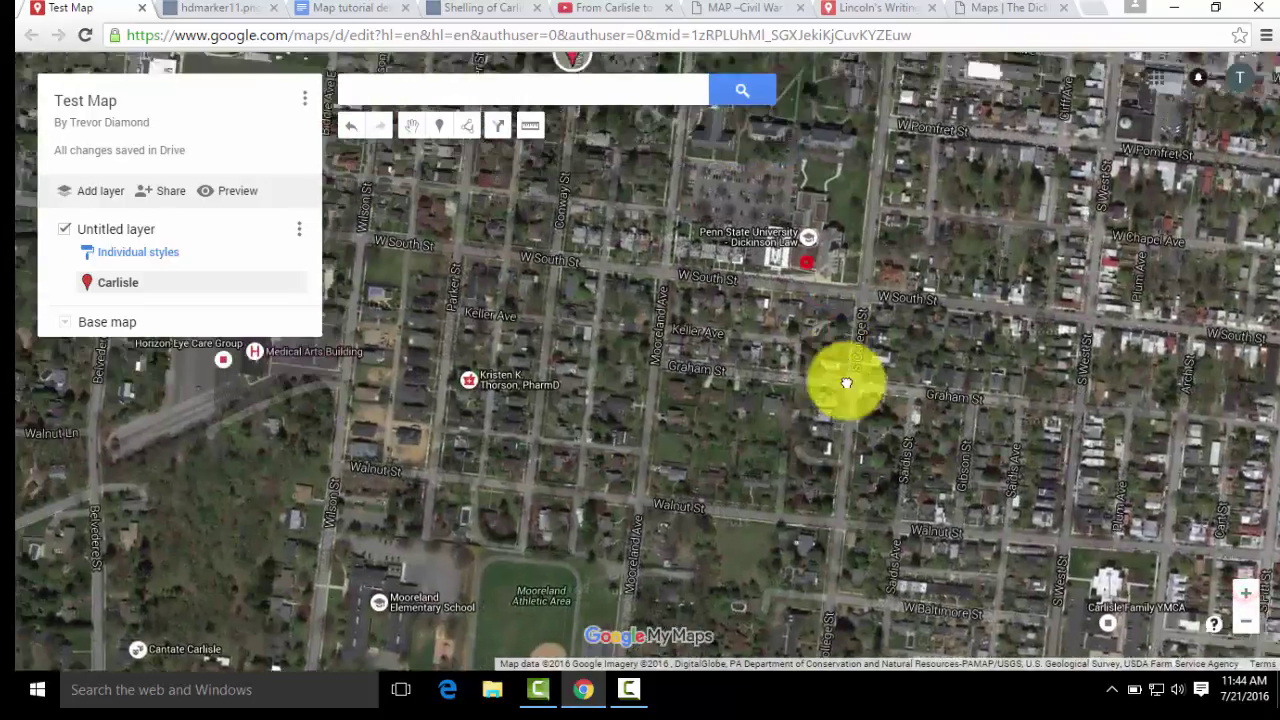
left_click_drag(846, 380, 887, 578)
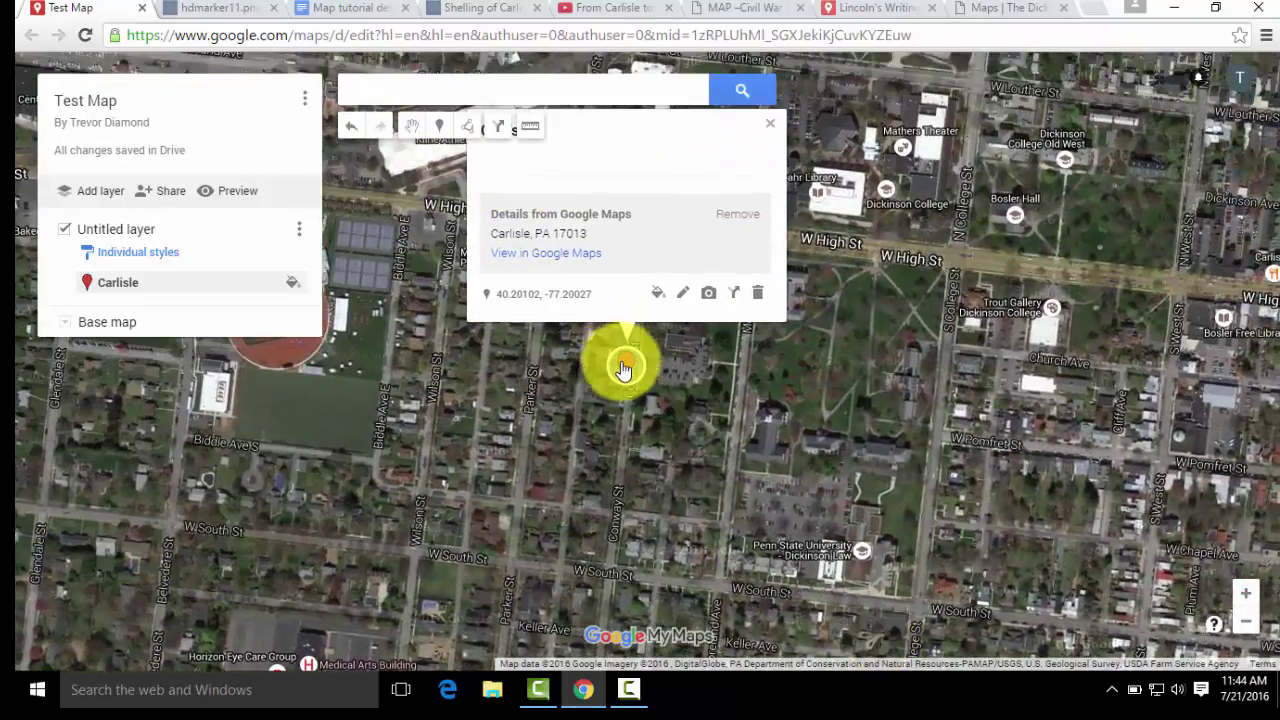
mouse_move(615, 352)
left_mouse_down()
mouse_move(628, 415)
mouse_move(624, 400)
mouse_move(962, 318)
mouse_move(1090, 203)
mouse_move(1114, 211)
left_mouse_up()
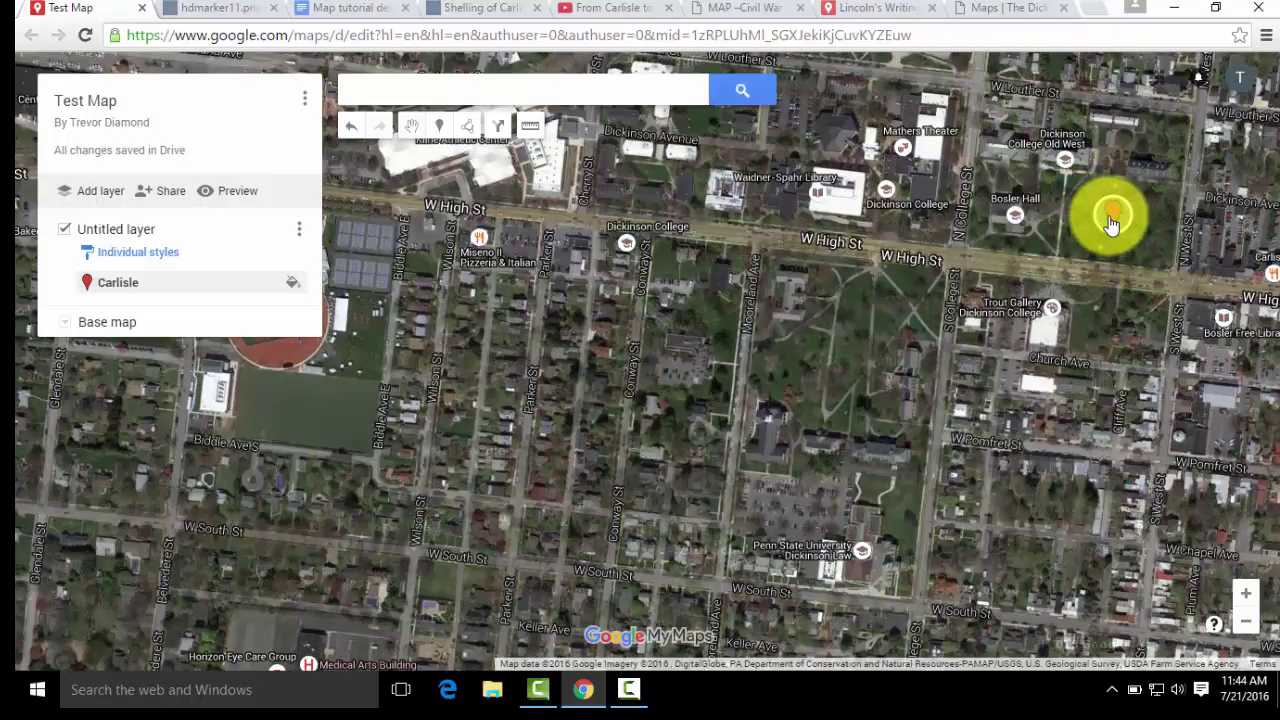
left_click(1114, 218)
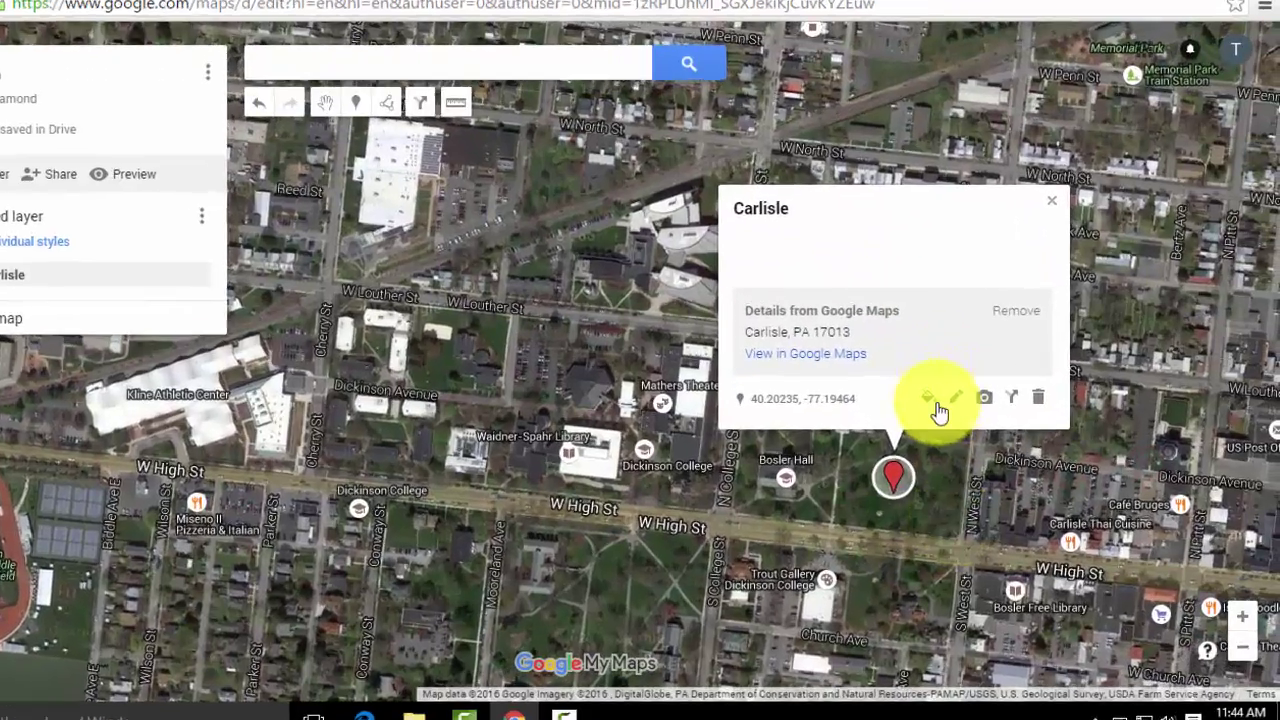
Step: Copy the hdmarker11.png image address to use as a custom marker icon
left_click(962, 394)
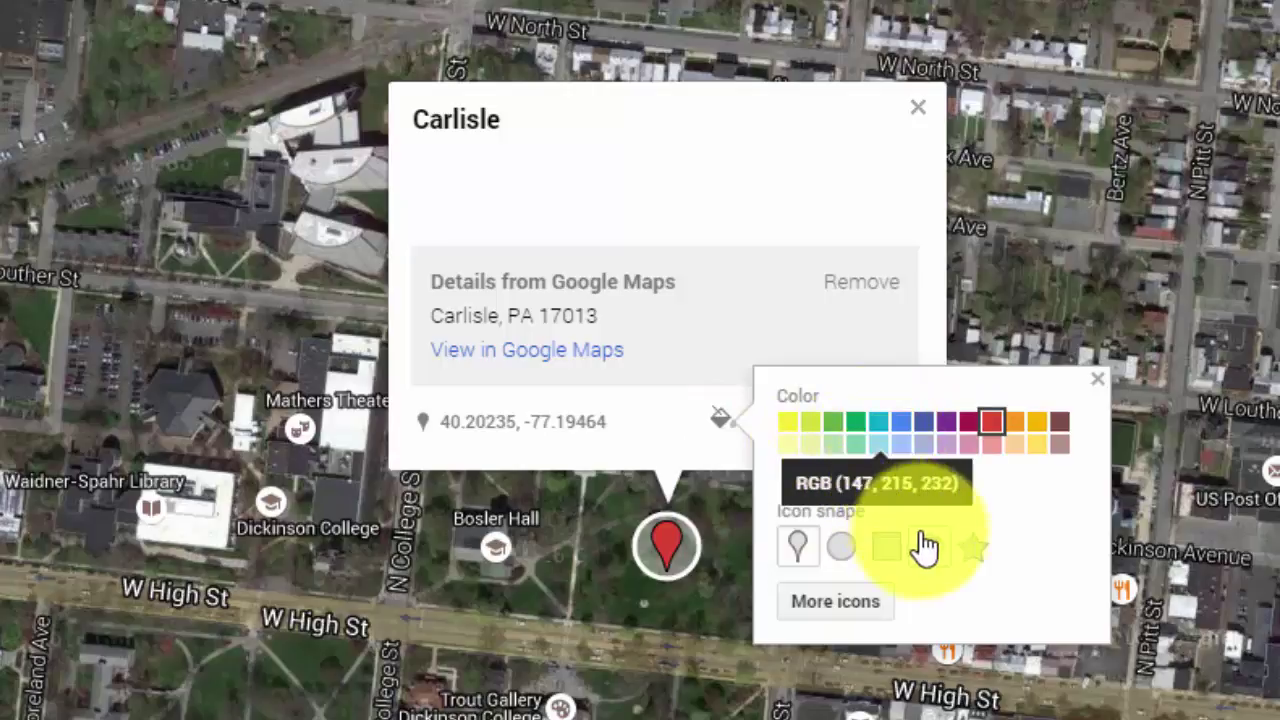
left_click(870, 601)
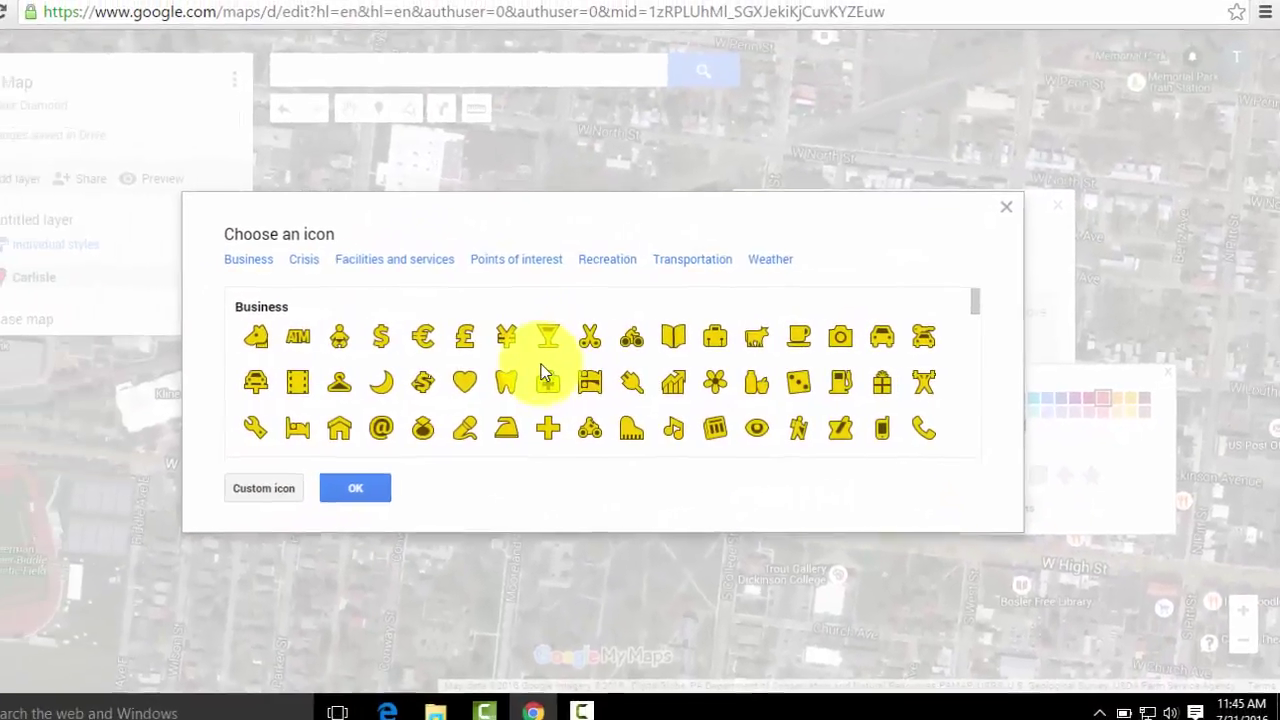
left_click(127, 2)
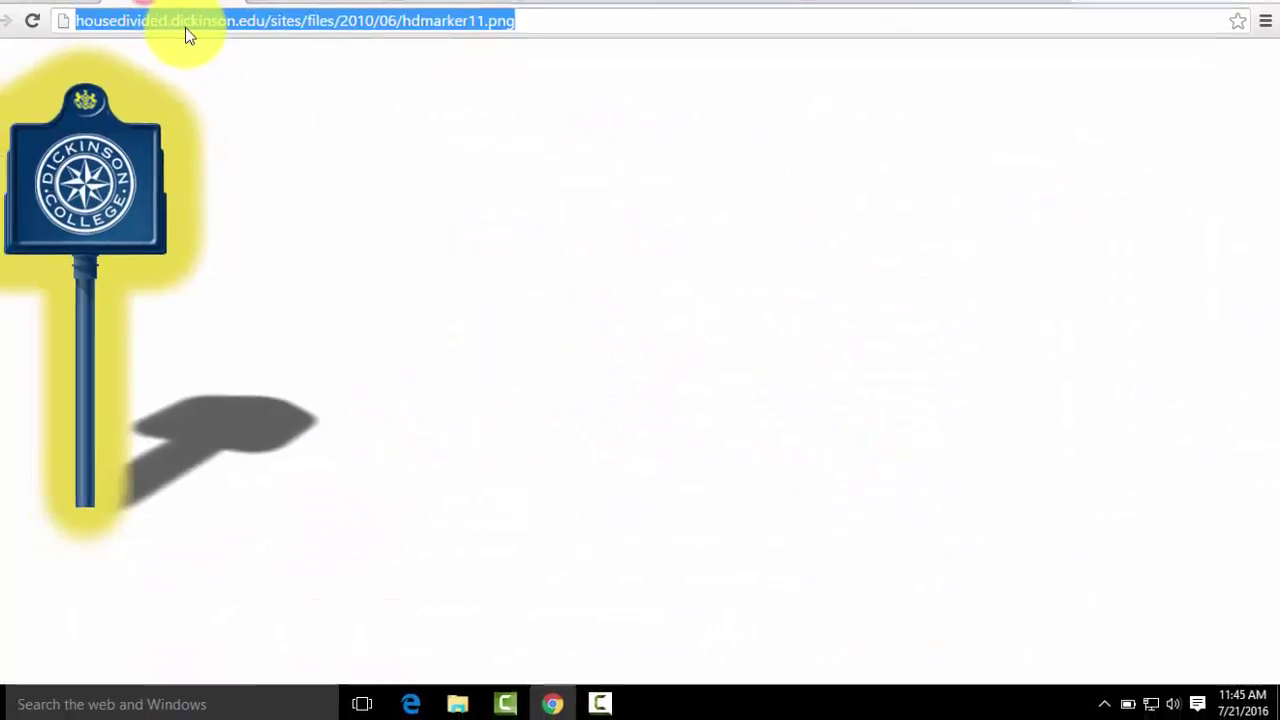
right_click(213, 40)
left_click(262, 104)
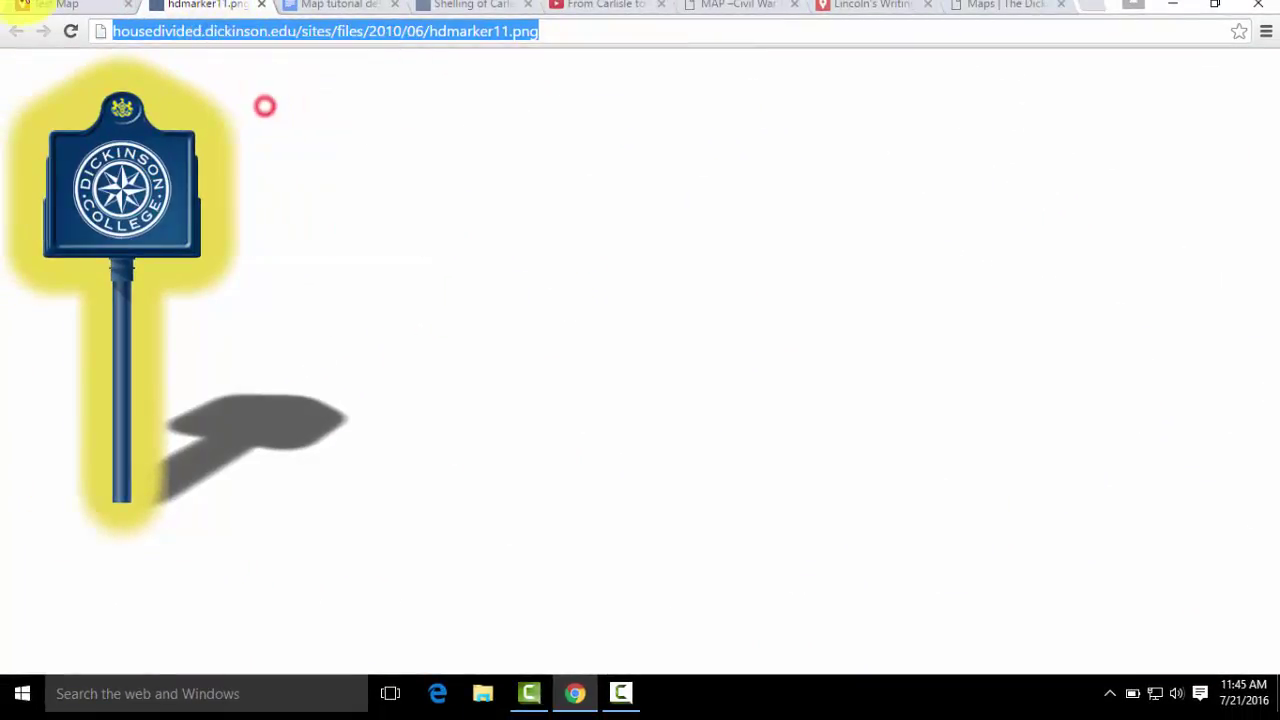
left_click(40, 8)
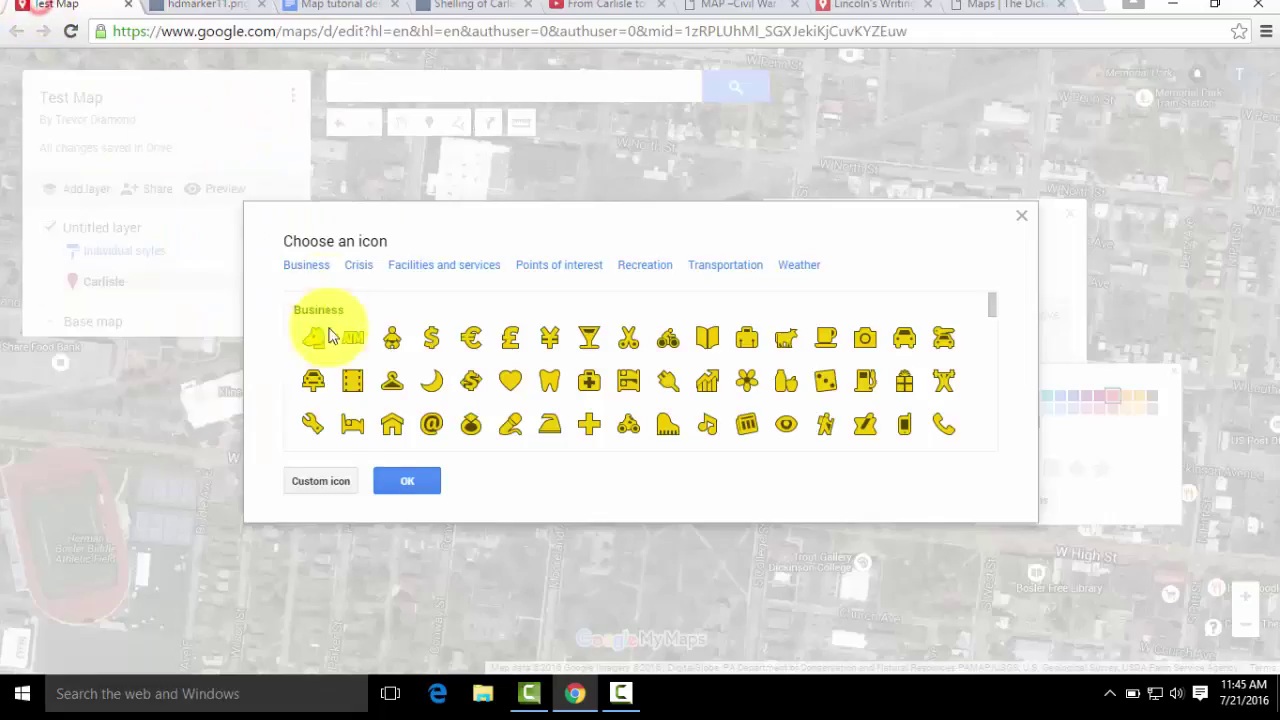
Step: Give the Carlisle marker the hdmarker11.png icon and remove its Google Maps details
left_click(304, 481)
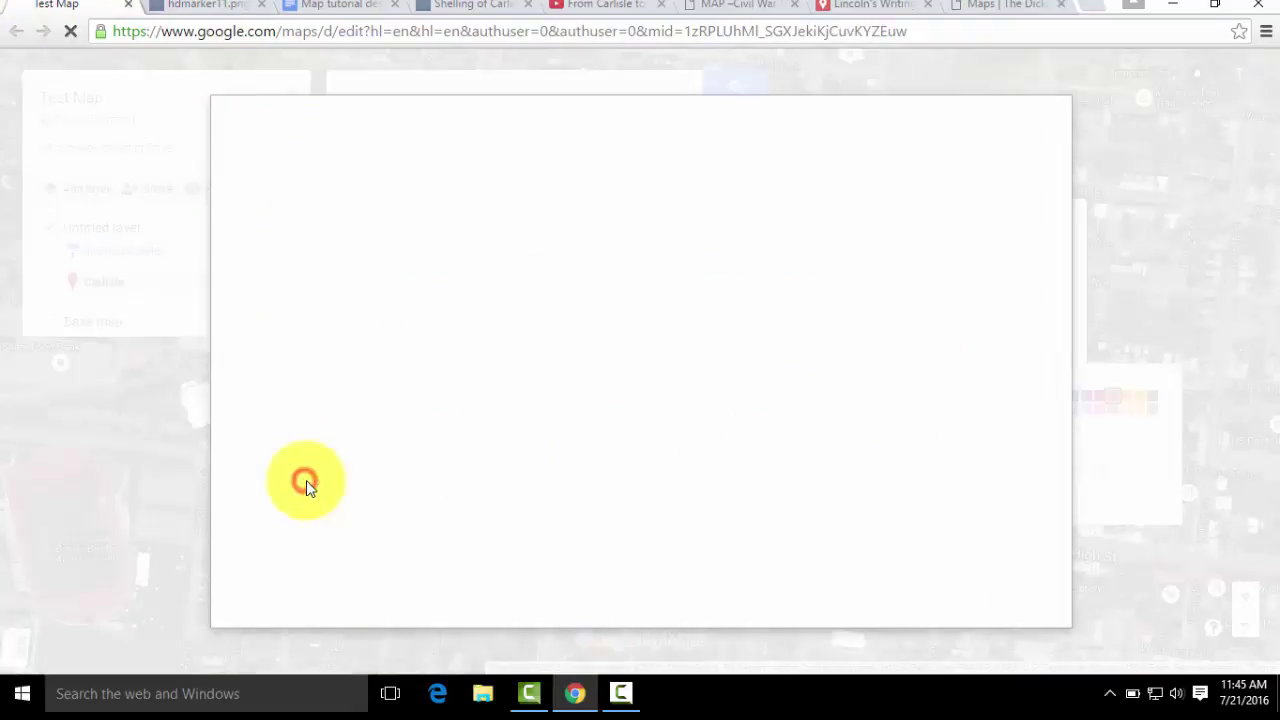
left_click(467, 187)
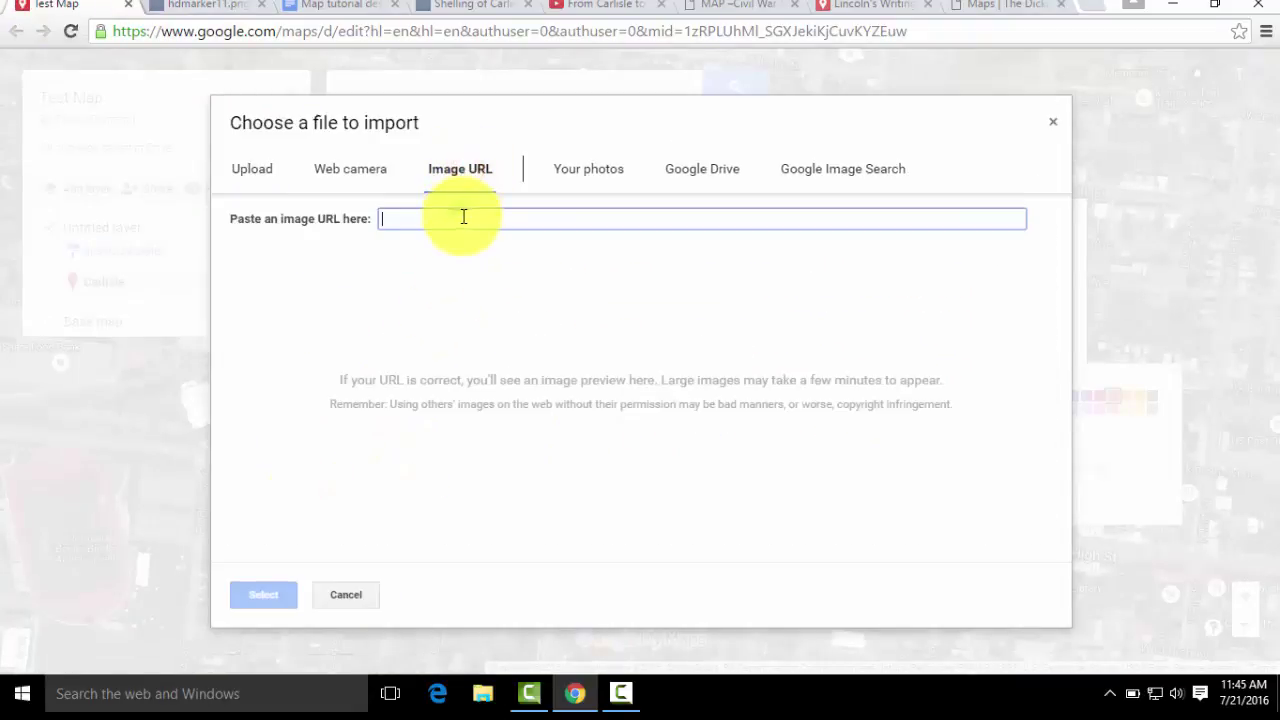
right_click(462, 216)
left_click(510, 330)
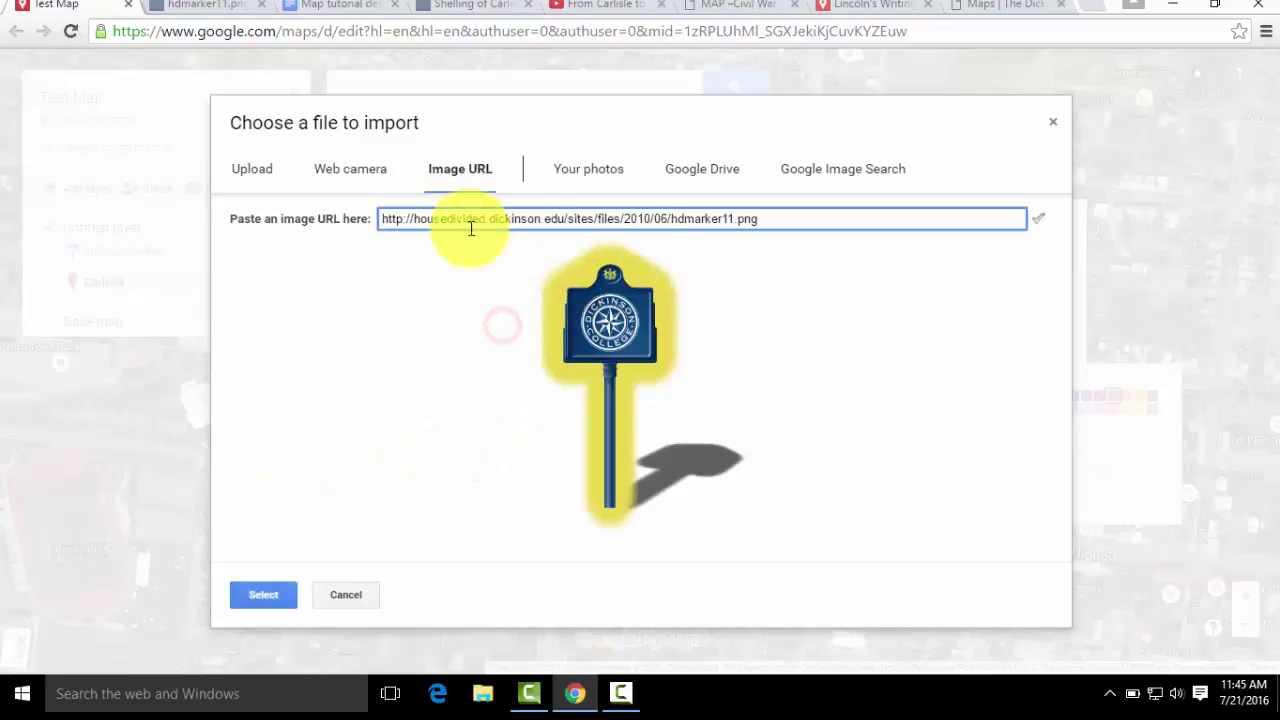
left_click(250, 596)
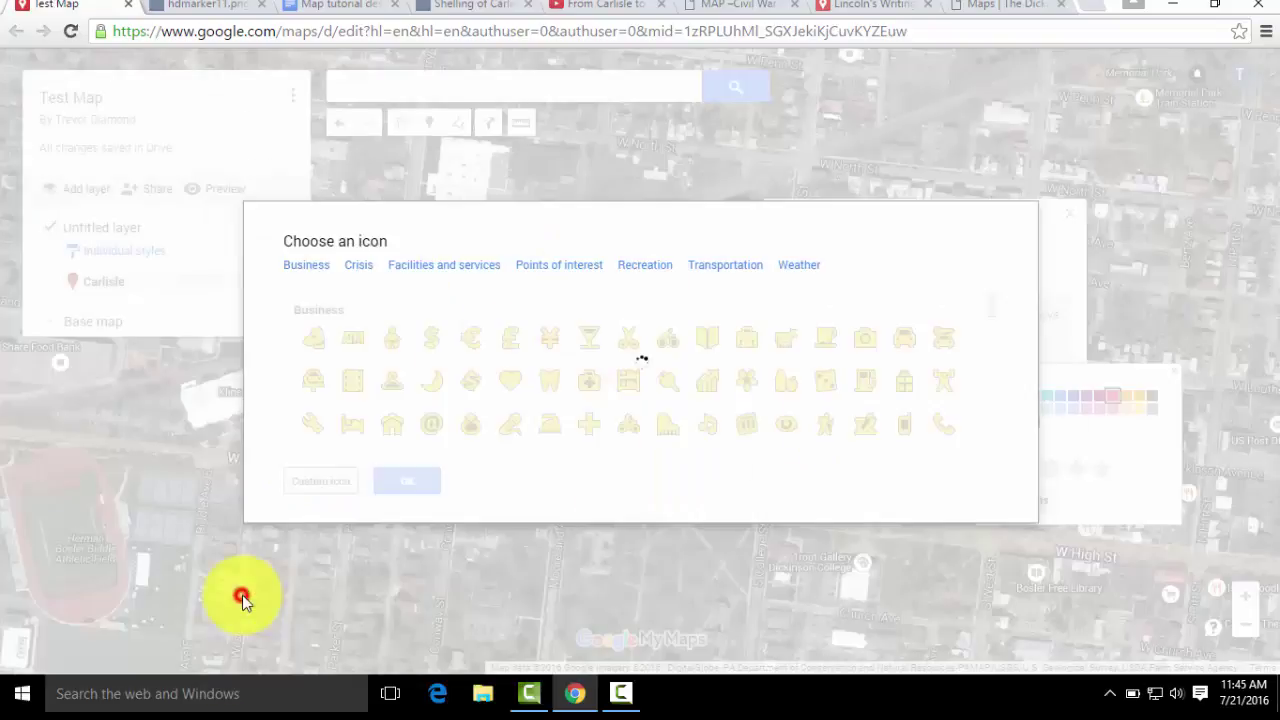
left_click(432, 487)
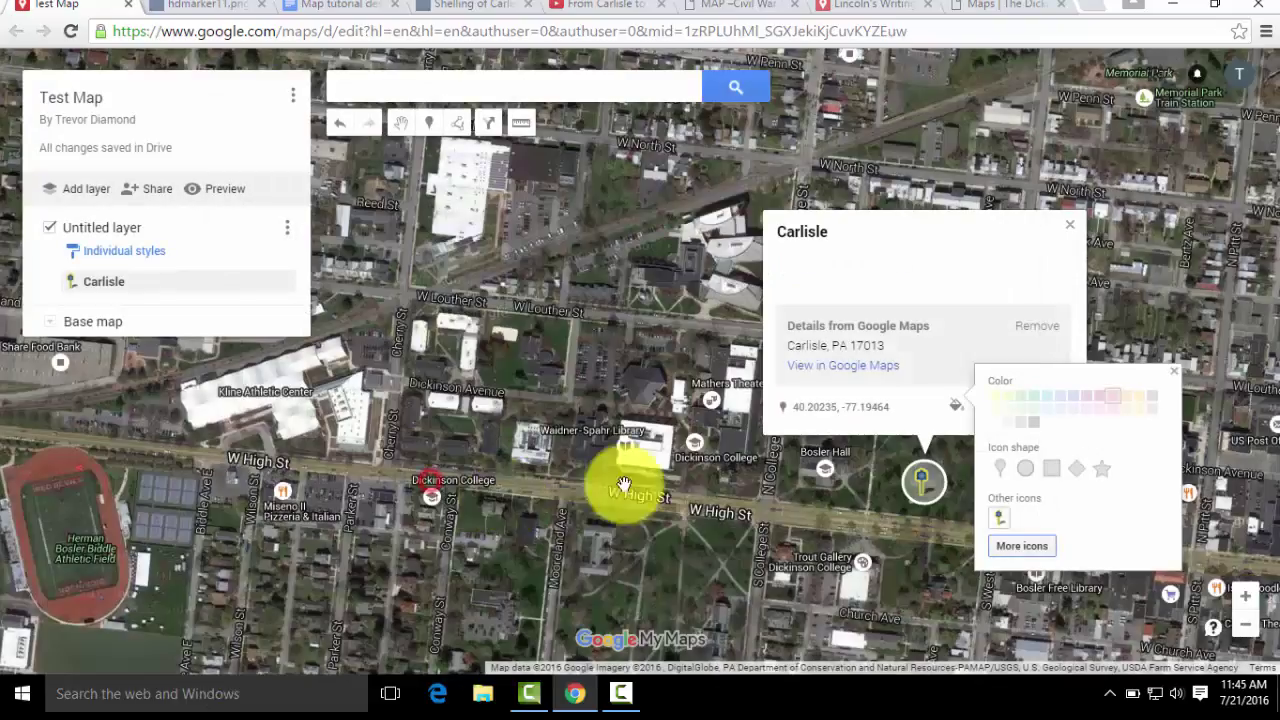
left_click(953, 405)
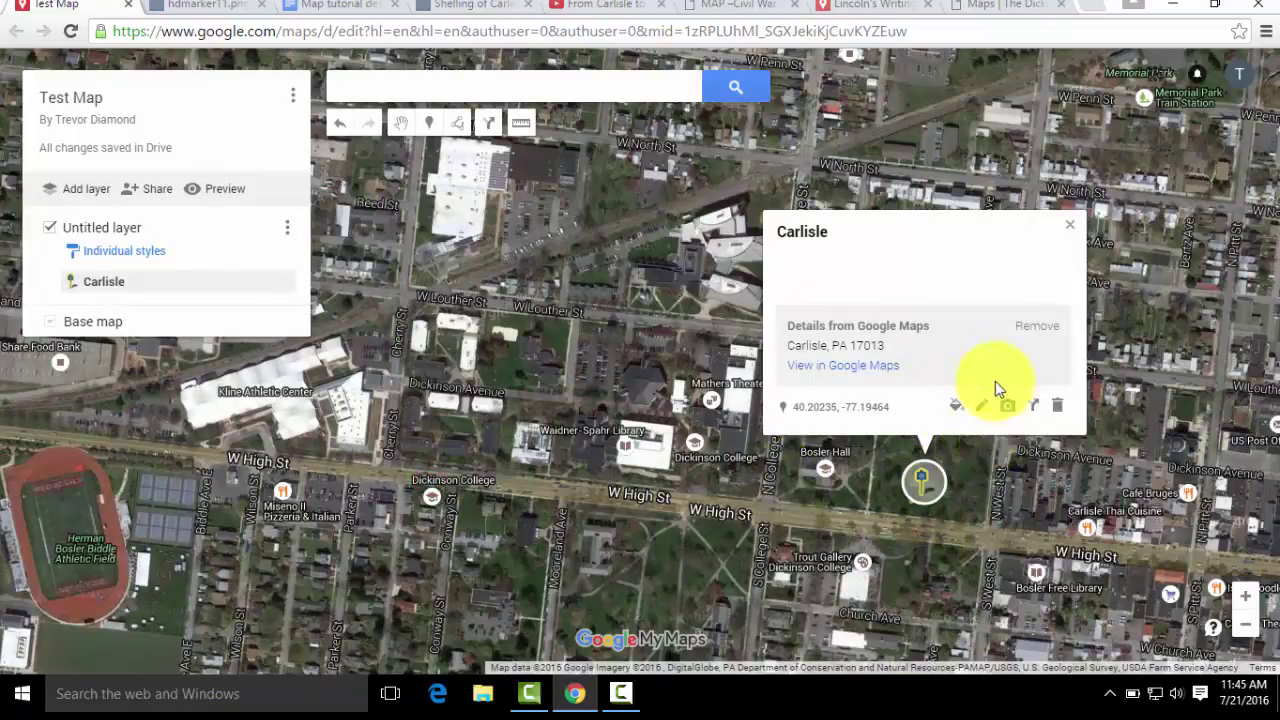
left_click(1022, 335)
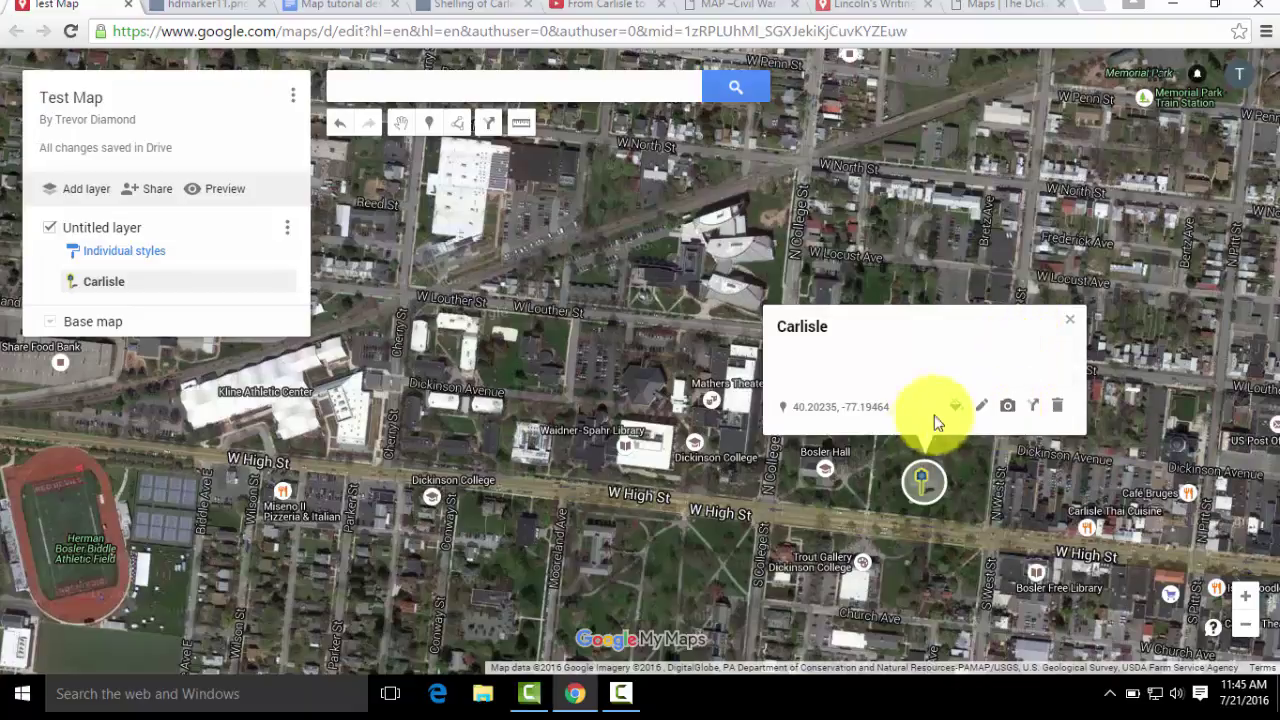
Step: Title the marker 'July 1, 1863- Shelling of Carlisle' and copy the Map tutorial description paragraph
left_click(979, 407)
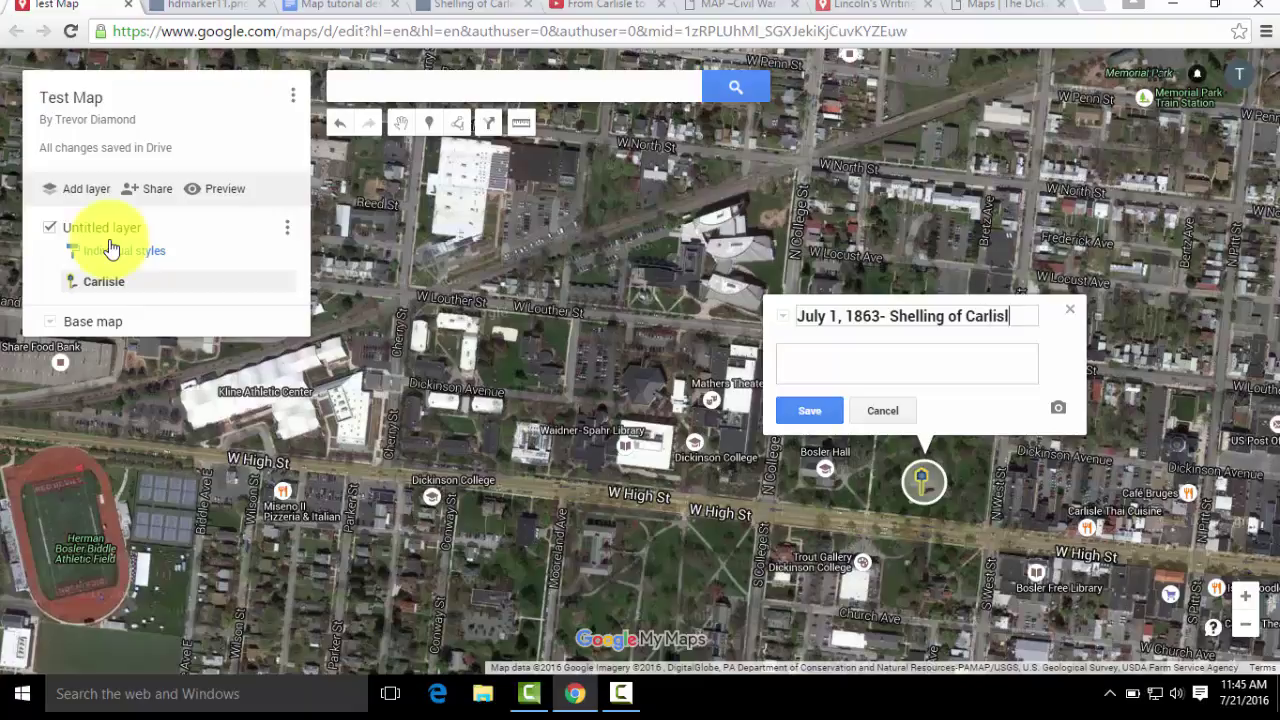
left_click(815, 360)
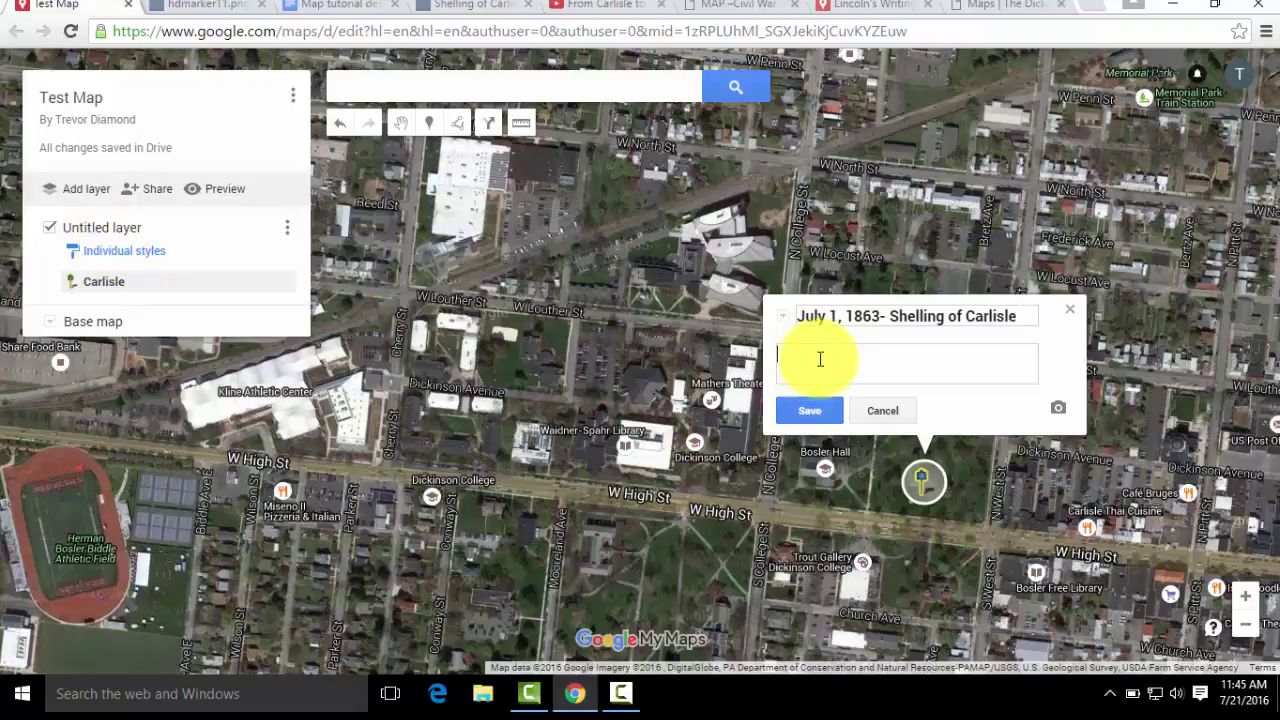
left_click(320, 4)
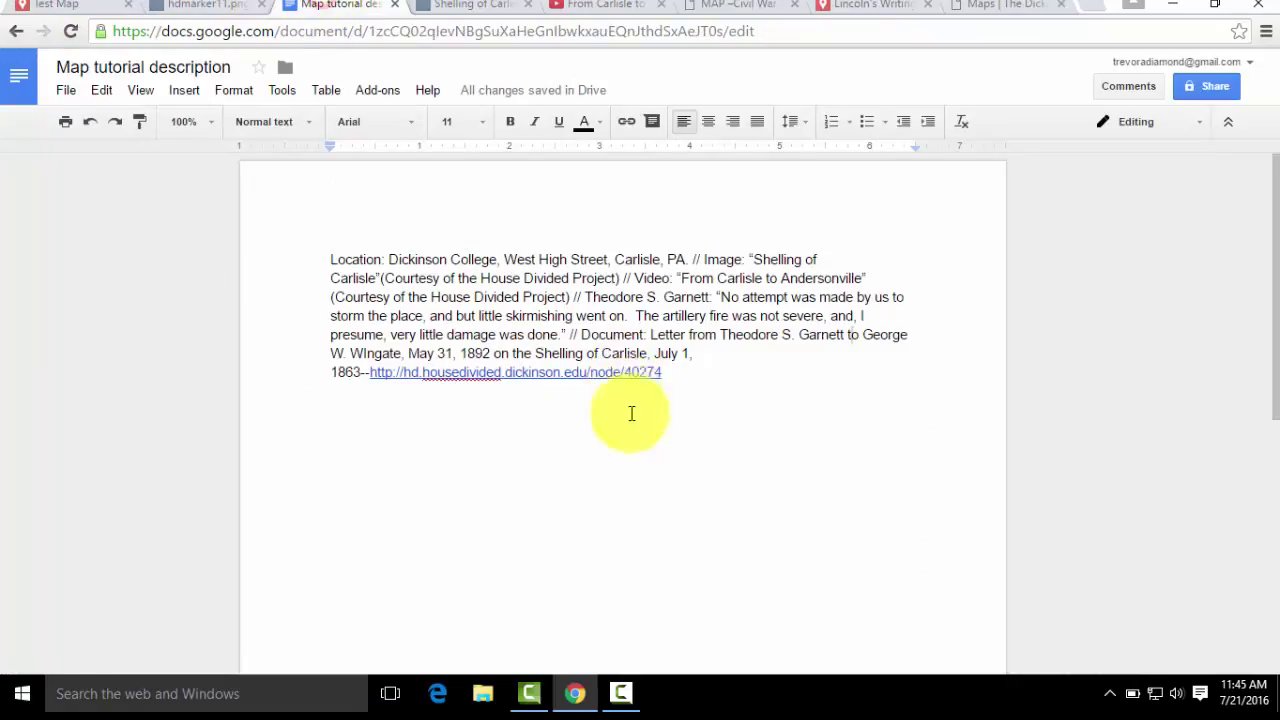
left_click_drag(673, 381, 331, 236)
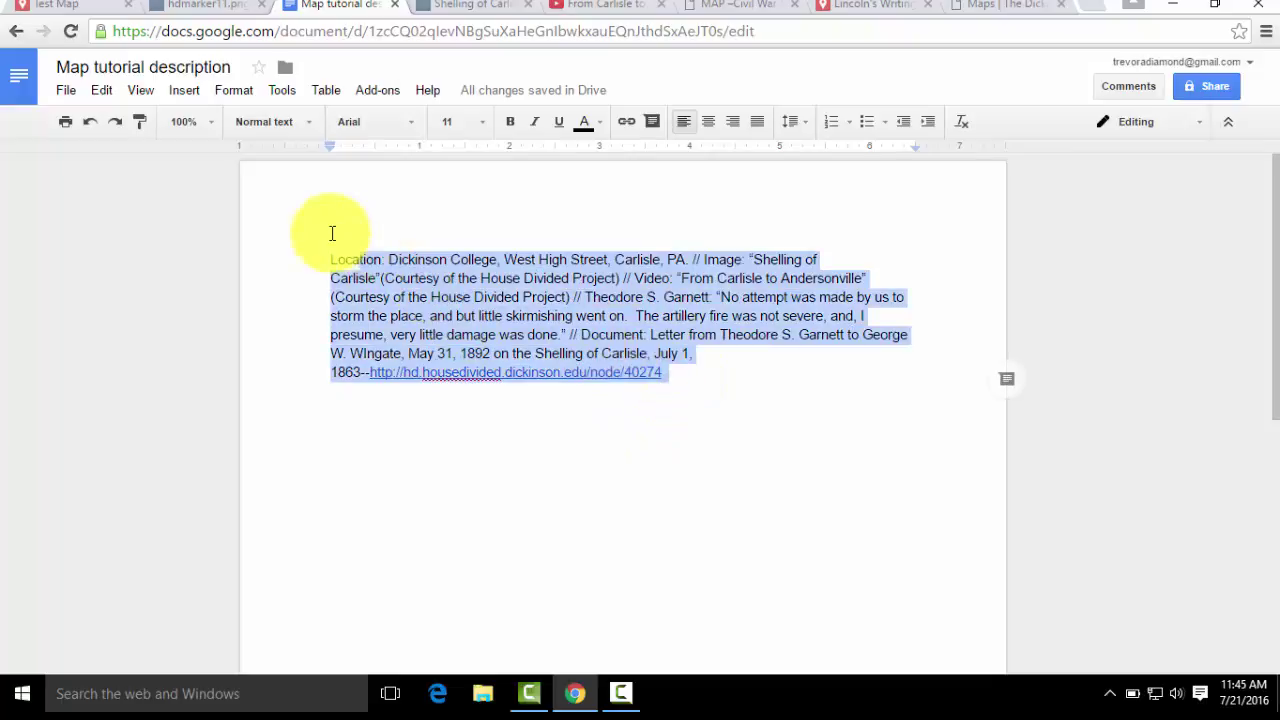
right_click(378, 295)
left_click(443, 338)
Step: Paste the copied description paragraph into the marker and save it
left_click(70, 4)
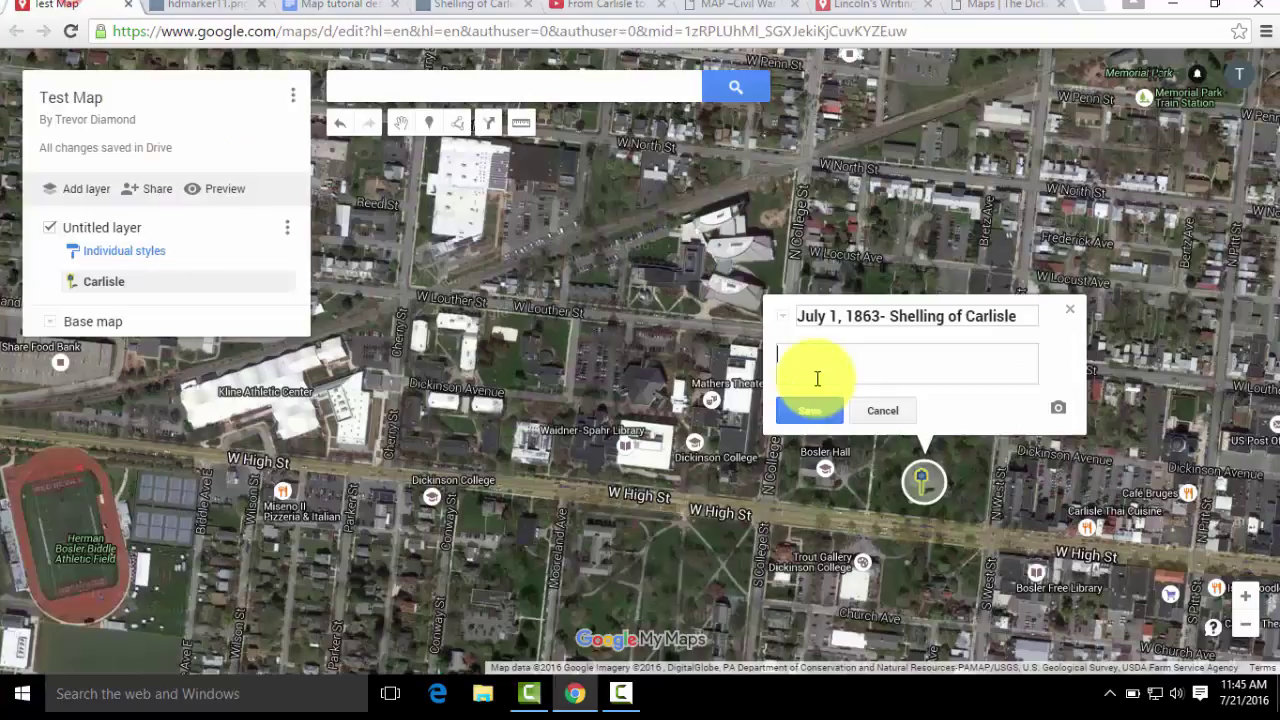
right_click(812, 364)
left_click(762, 604)
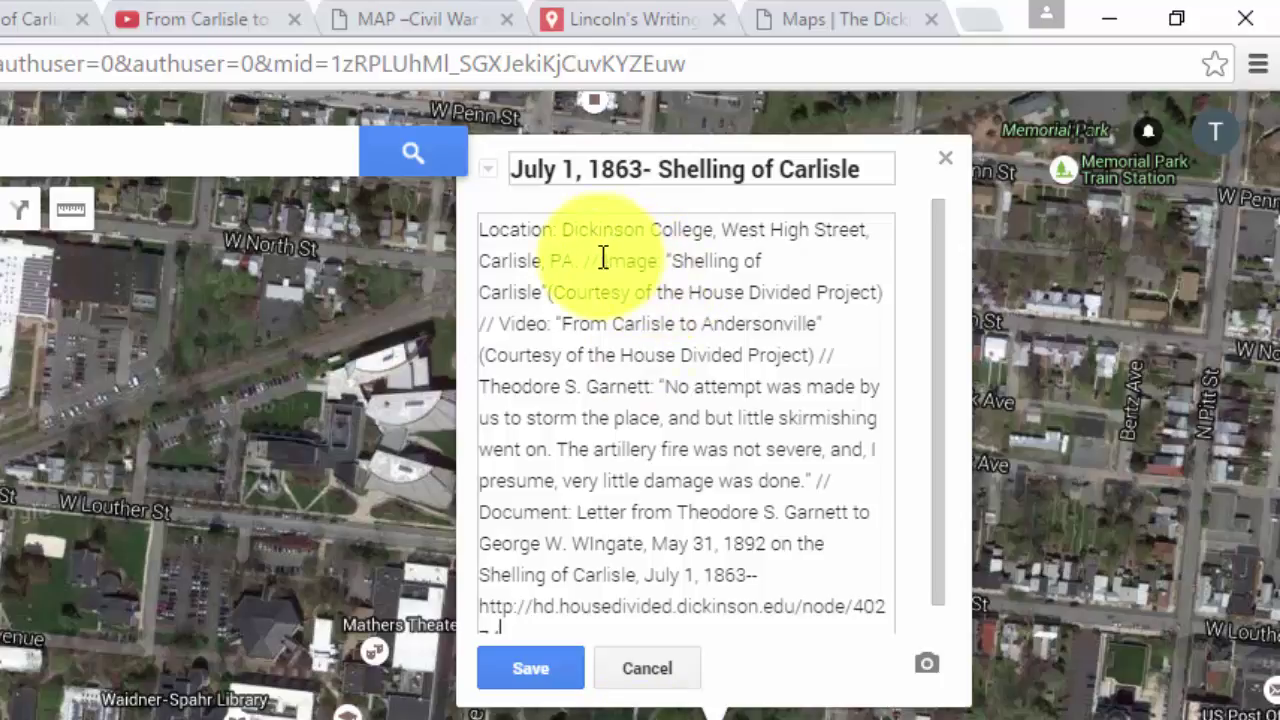
left_click(595, 262)
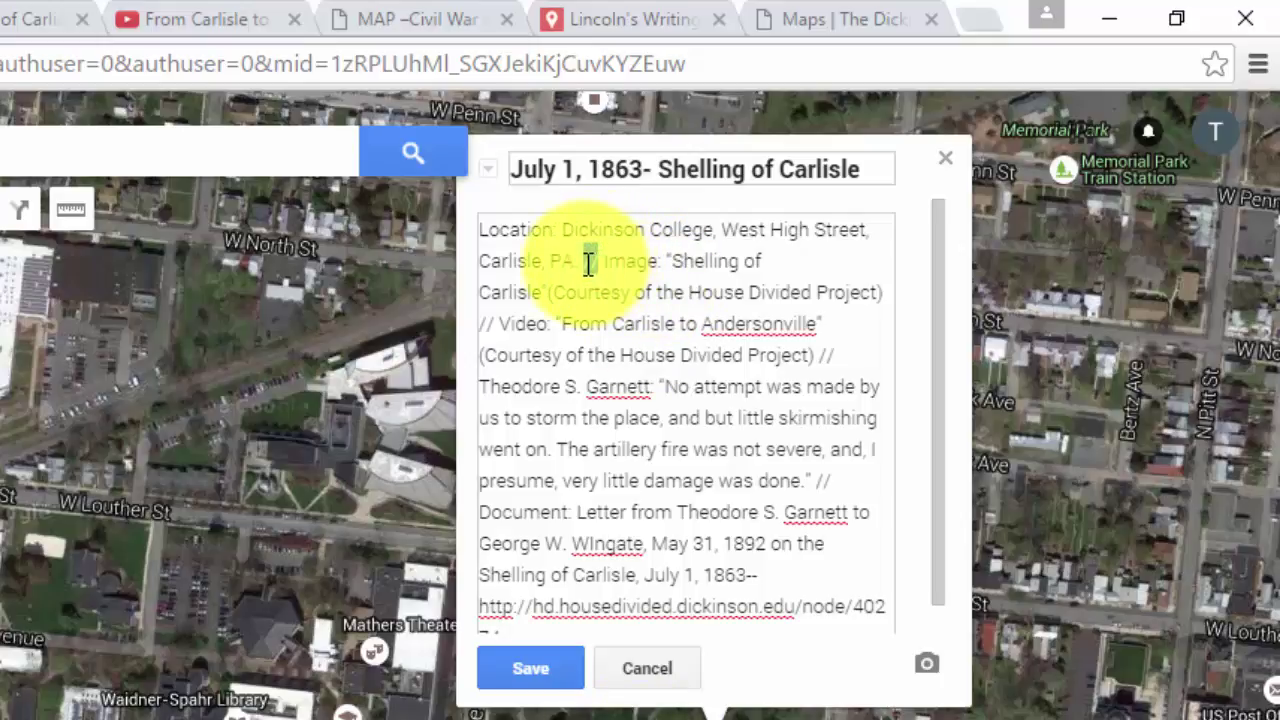
left_click(676, 386)
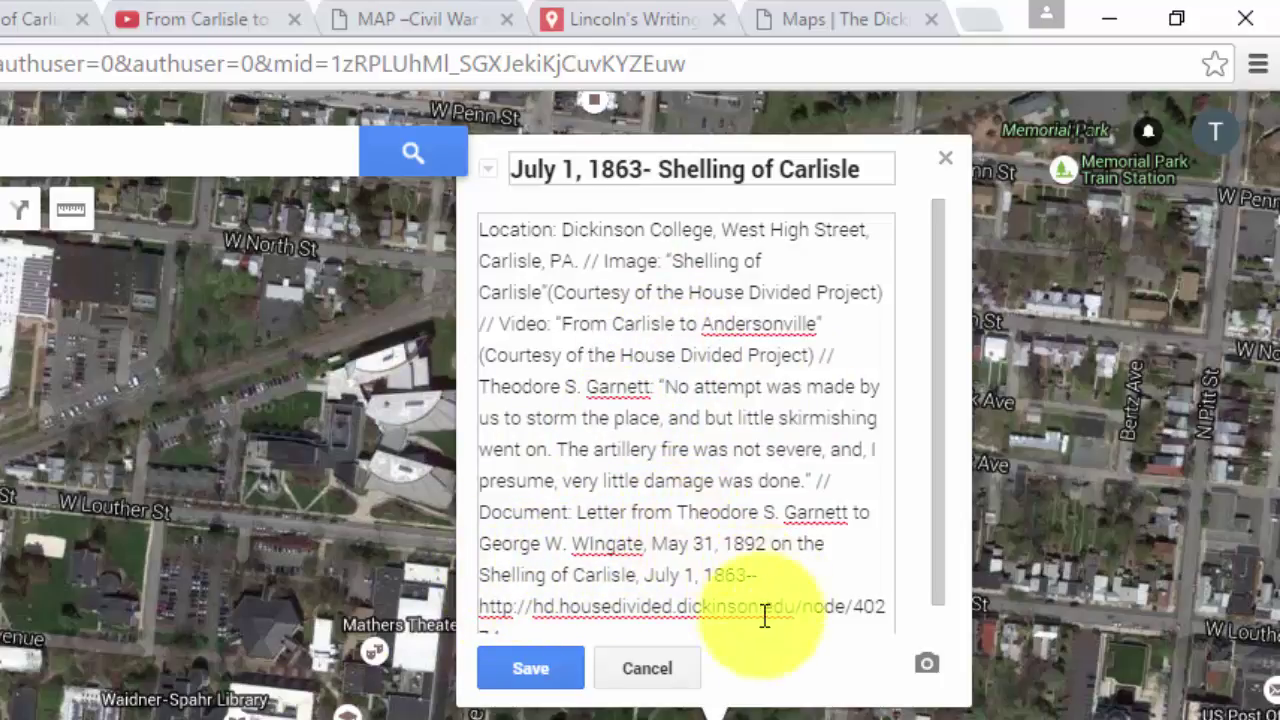
left_click(563, 669)
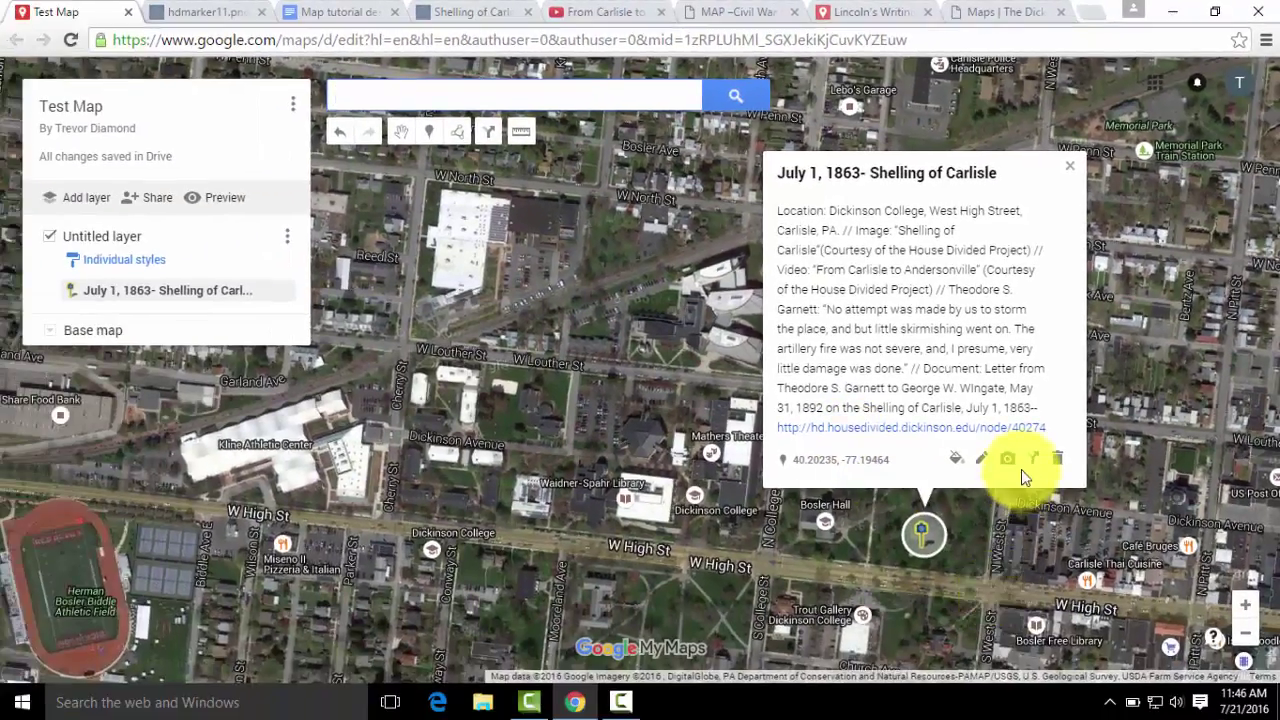
Step: Attach the Shelling of Carlisle engraving to the marker using its image address
left_click(1007, 460)
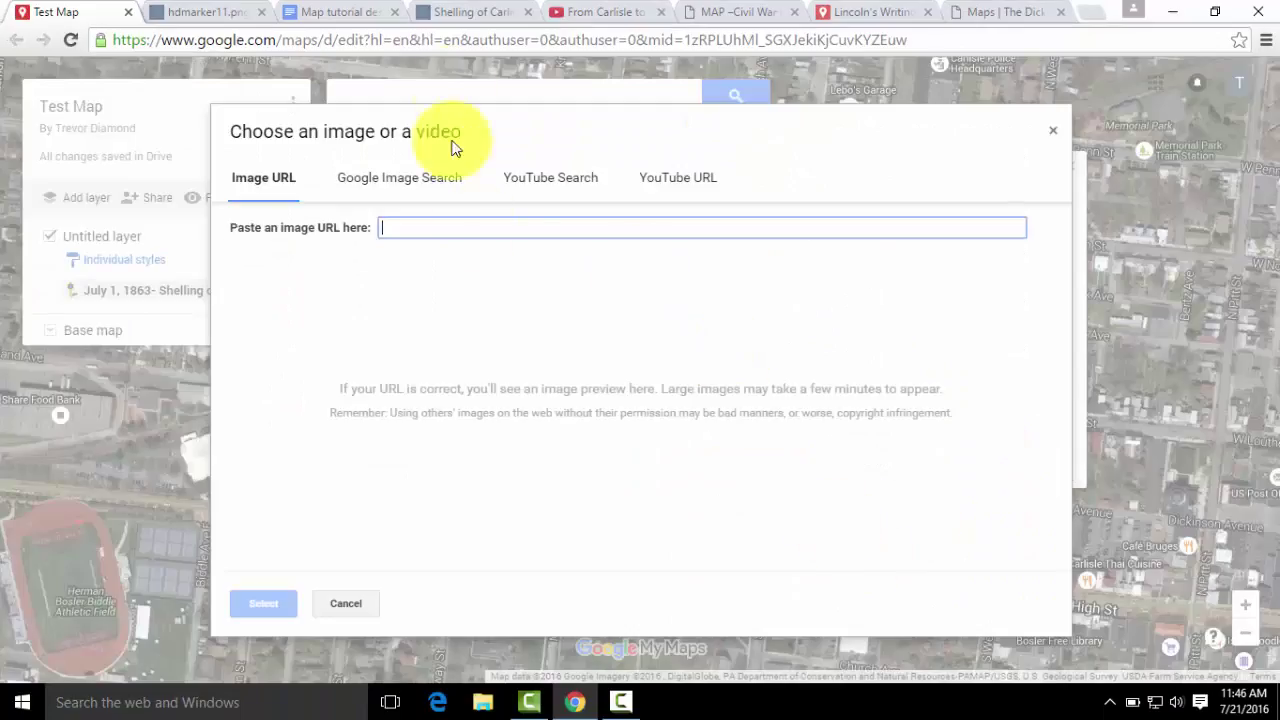
left_click(480, 12)
right_click(520, 461)
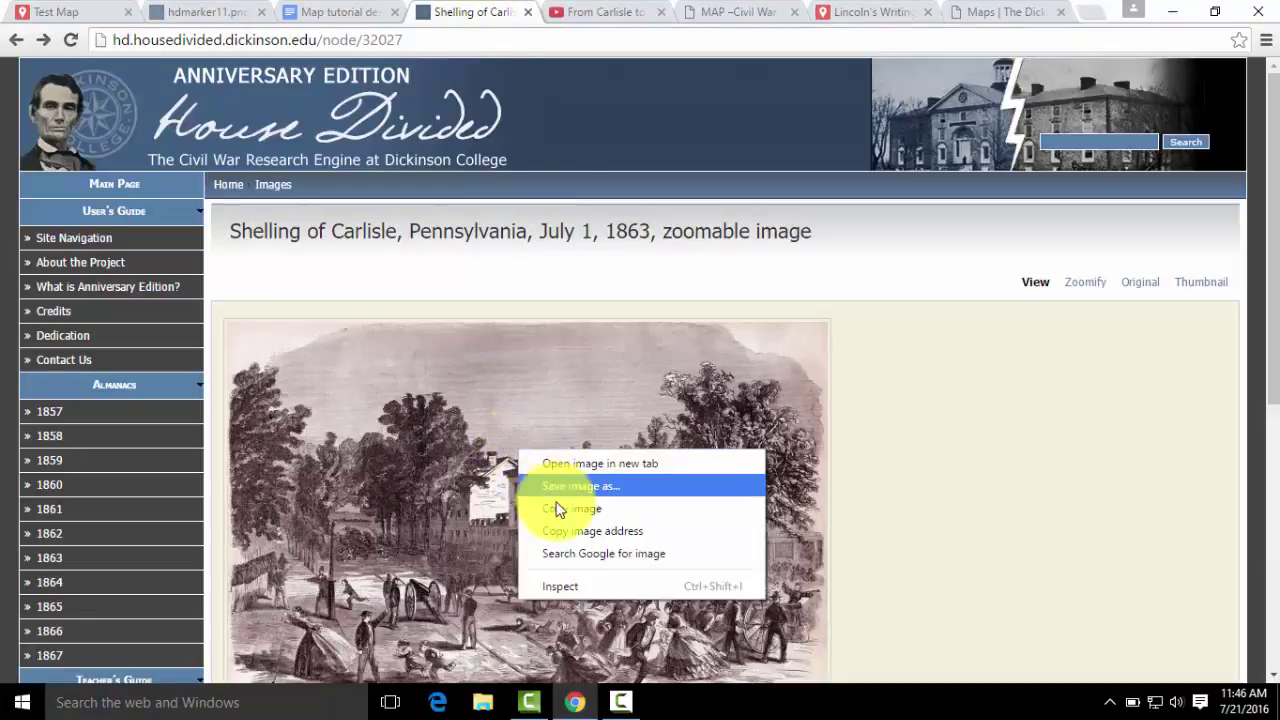
left_click(566, 531)
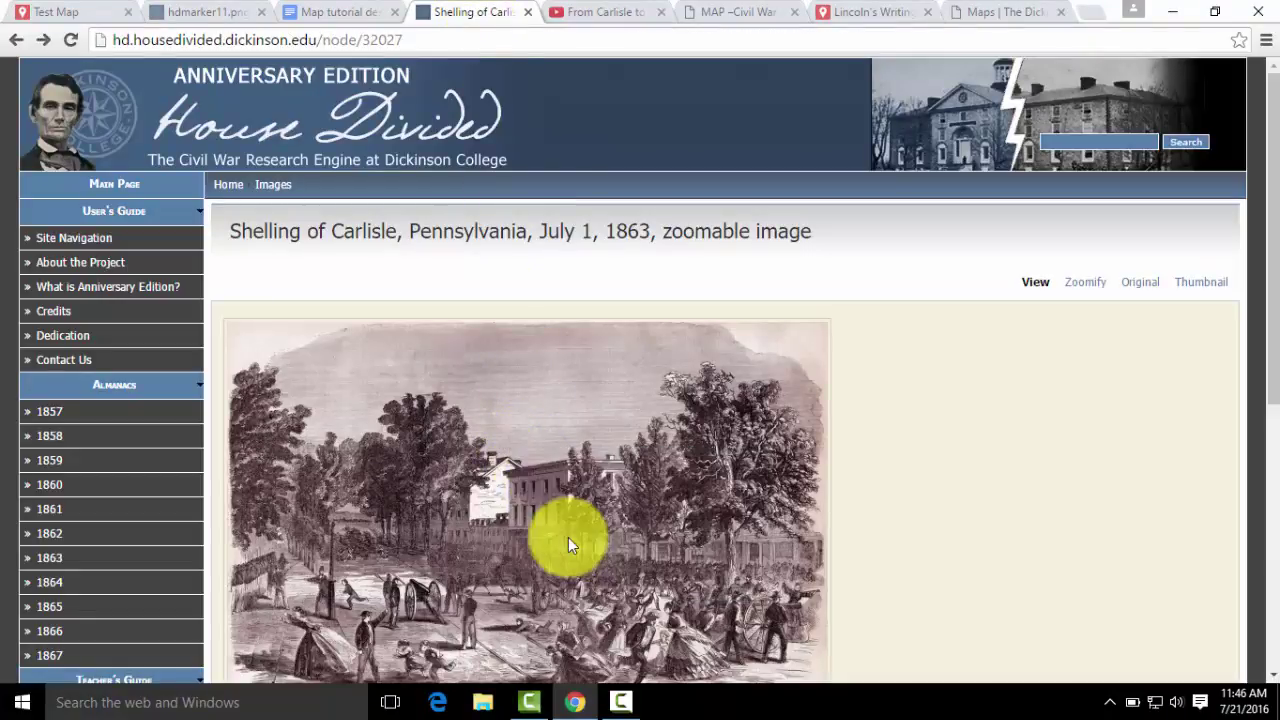
left_click(94, 14)
right_click(406, 226)
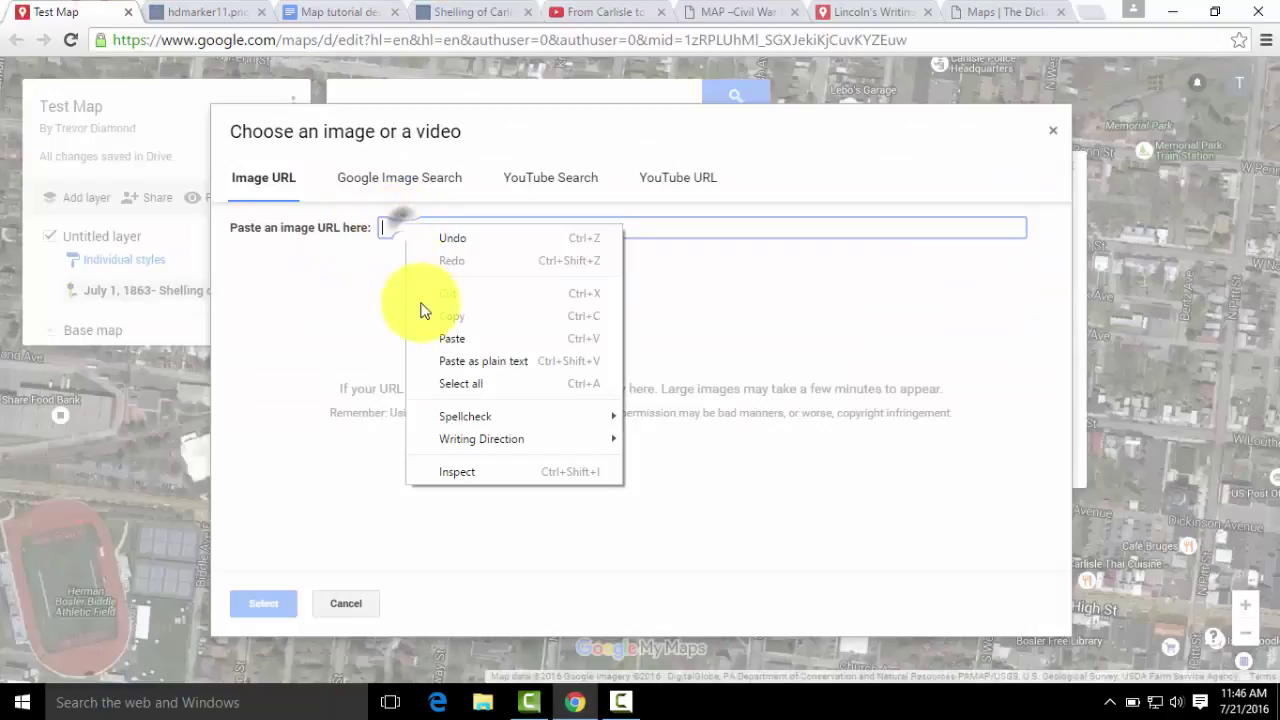
left_click(428, 338)
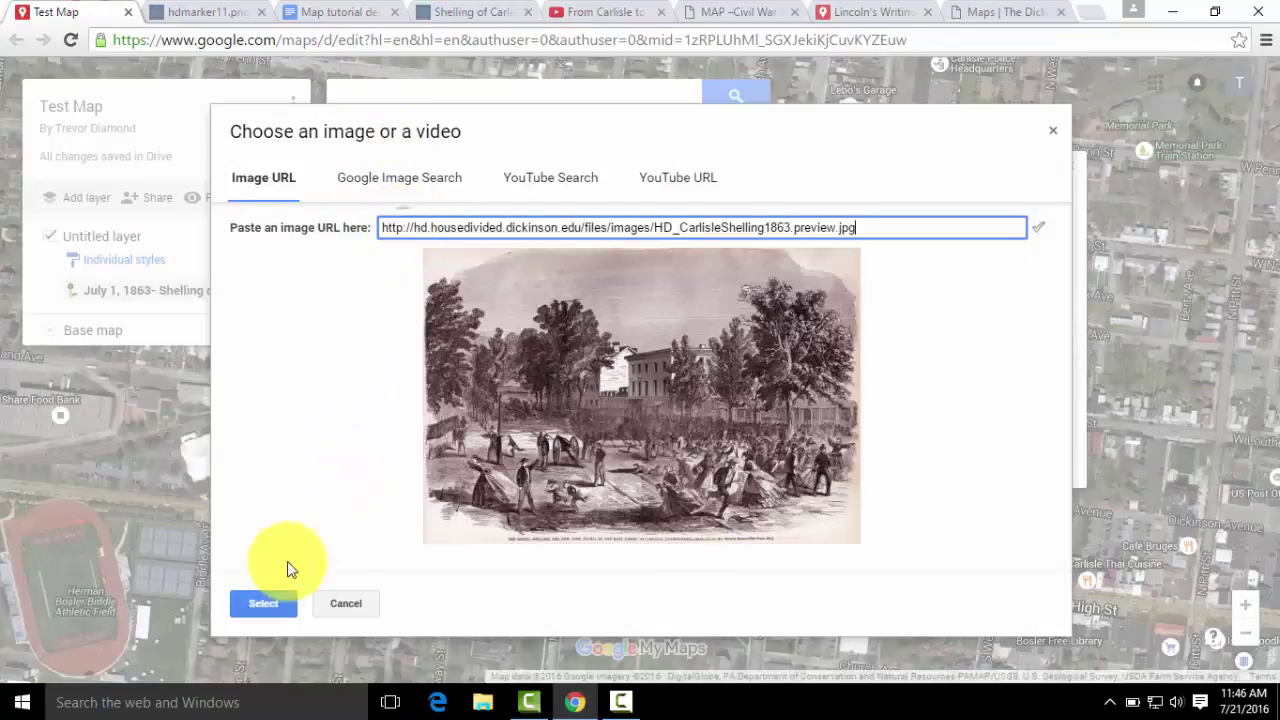
left_click(263, 603)
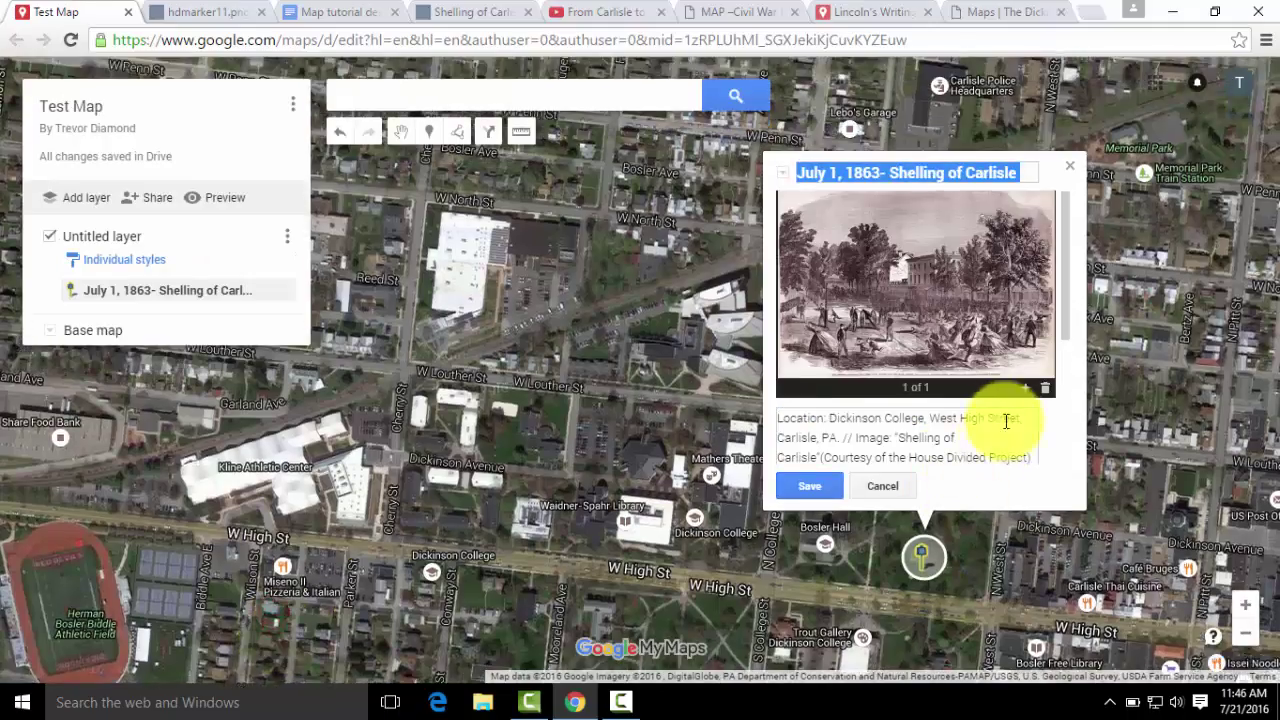
left_click(1026, 394)
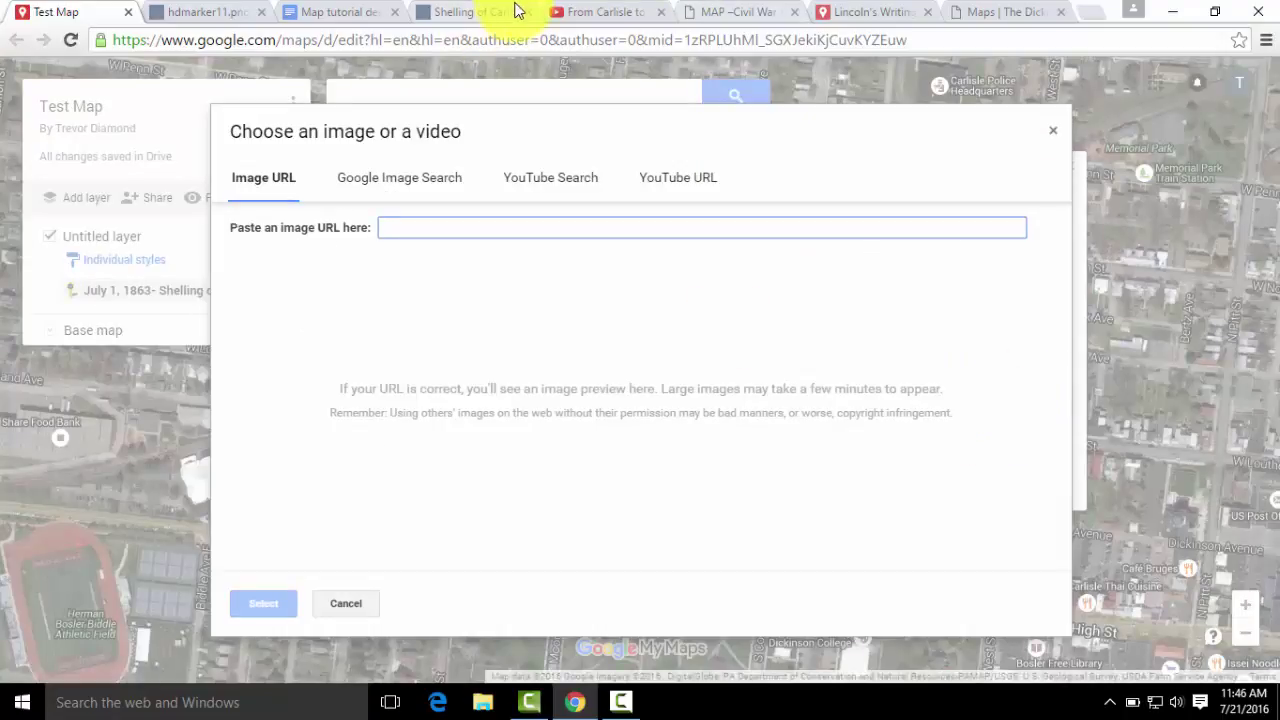
Step: Copy the web address of the 'From Carlisle to Andersonville' video
left_click(563, 10)
right_click(379, 33)
left_click(423, 97)
key("ctrl+1")
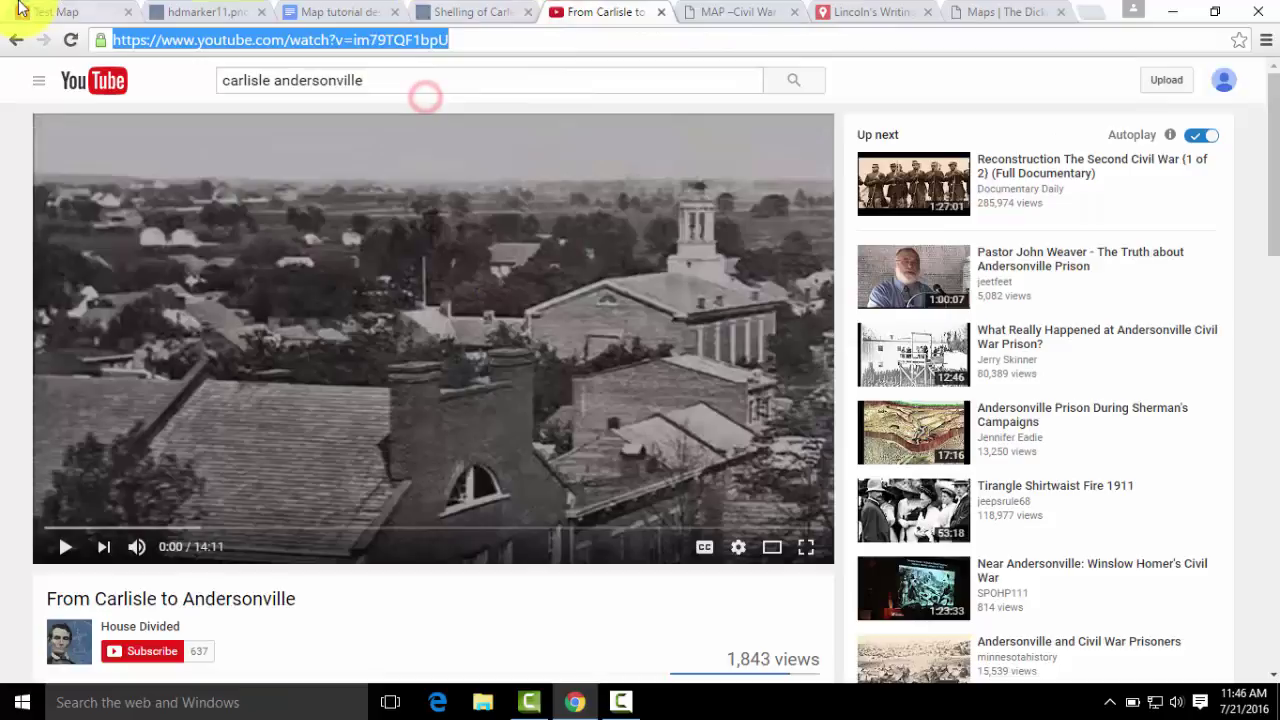
Step: Add the video as the marker's second item, save, return to the engraving and close
left_click(674, 166)
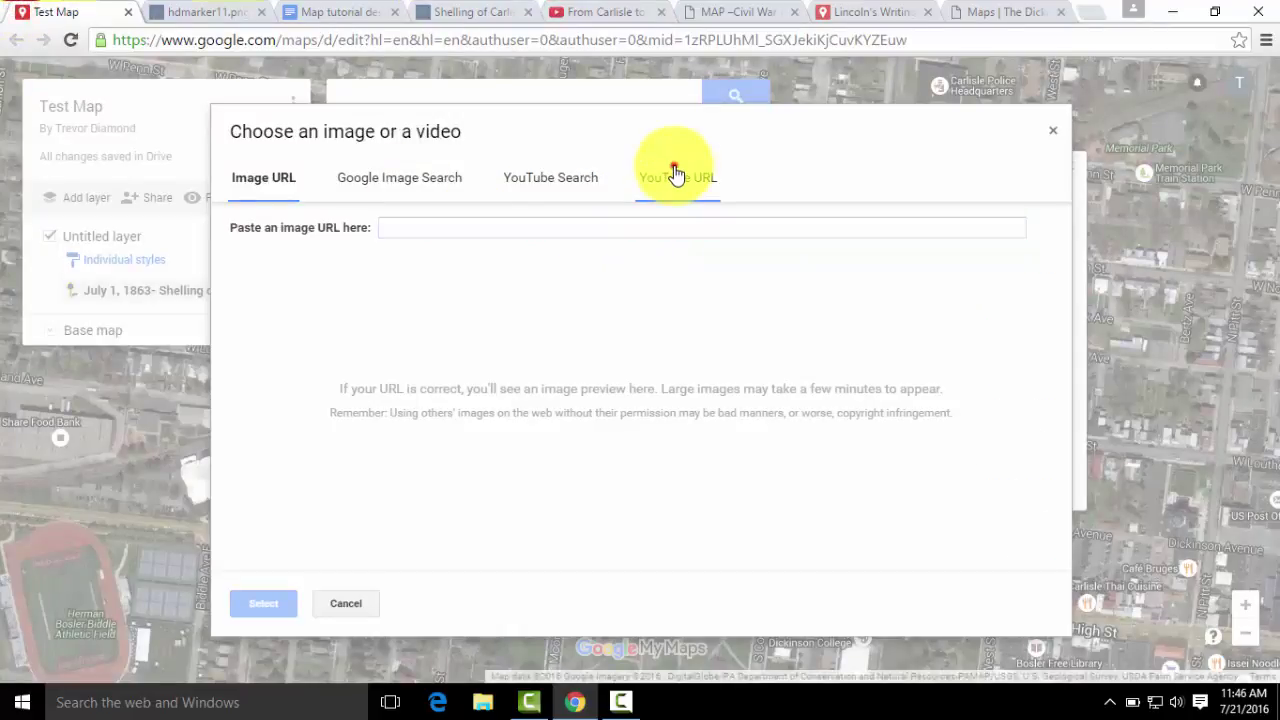
right_click(640, 222)
left_click(686, 334)
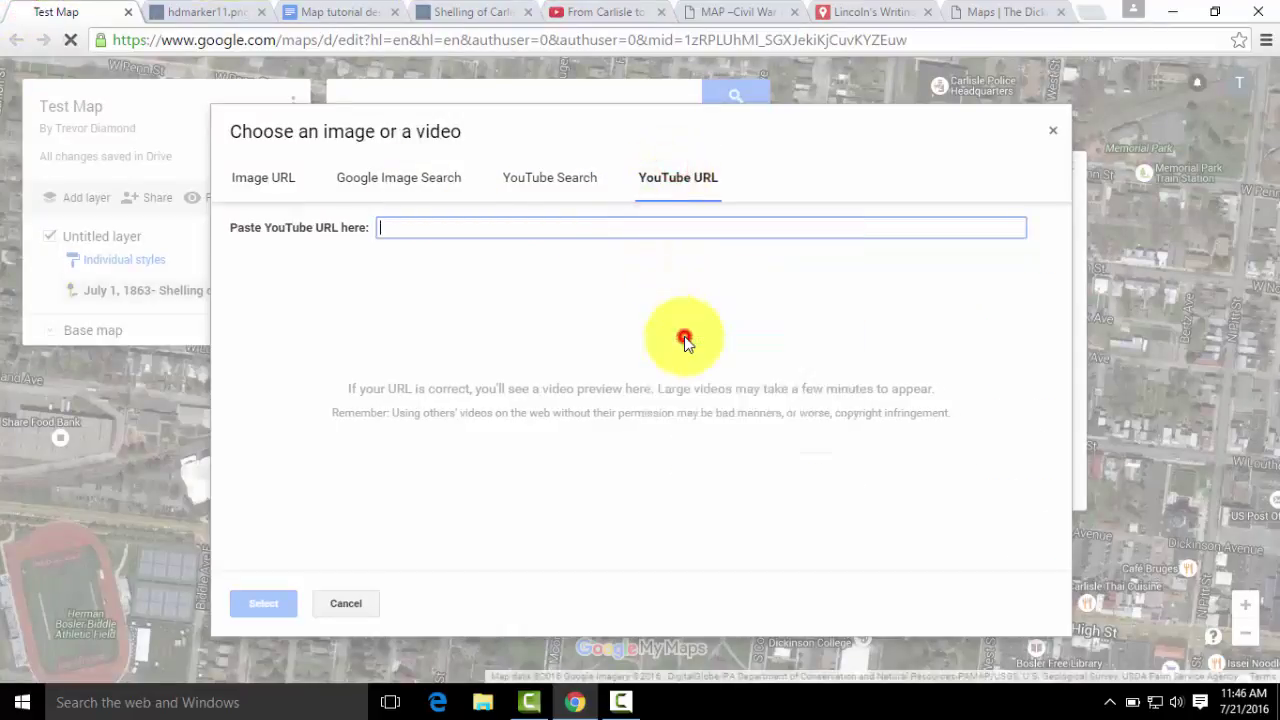
left_click(276, 605)
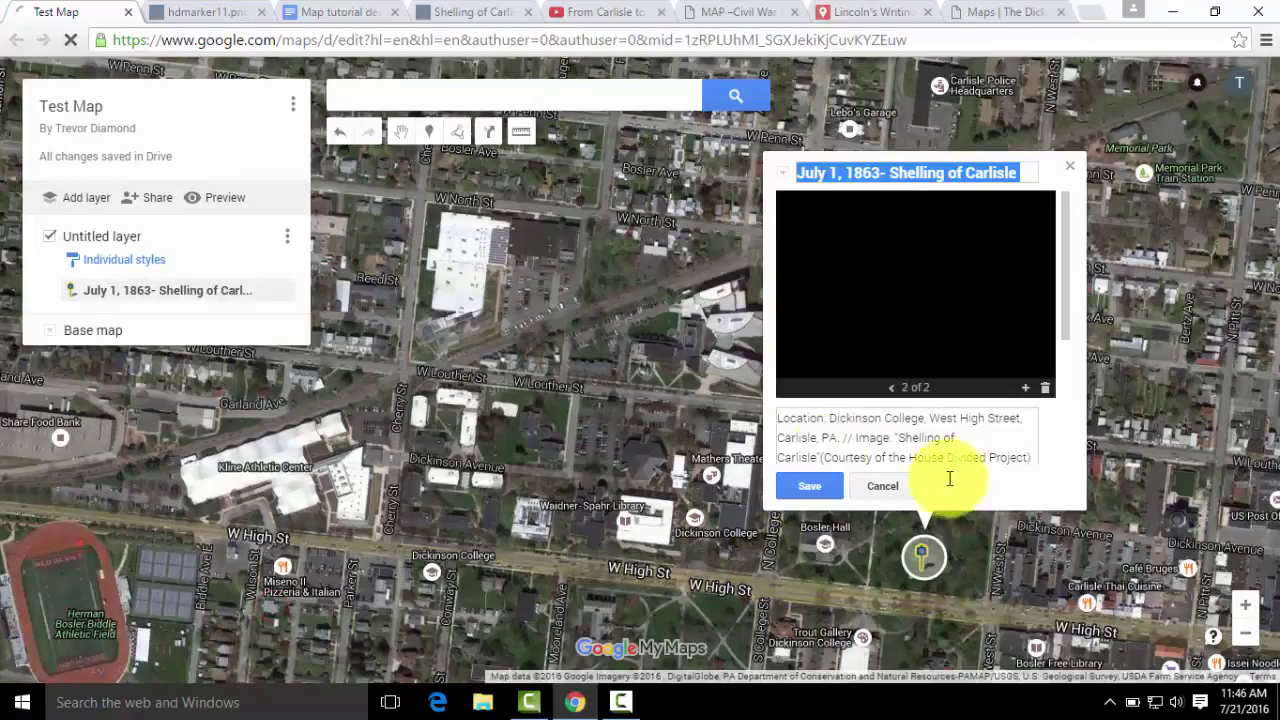
left_click(812, 487)
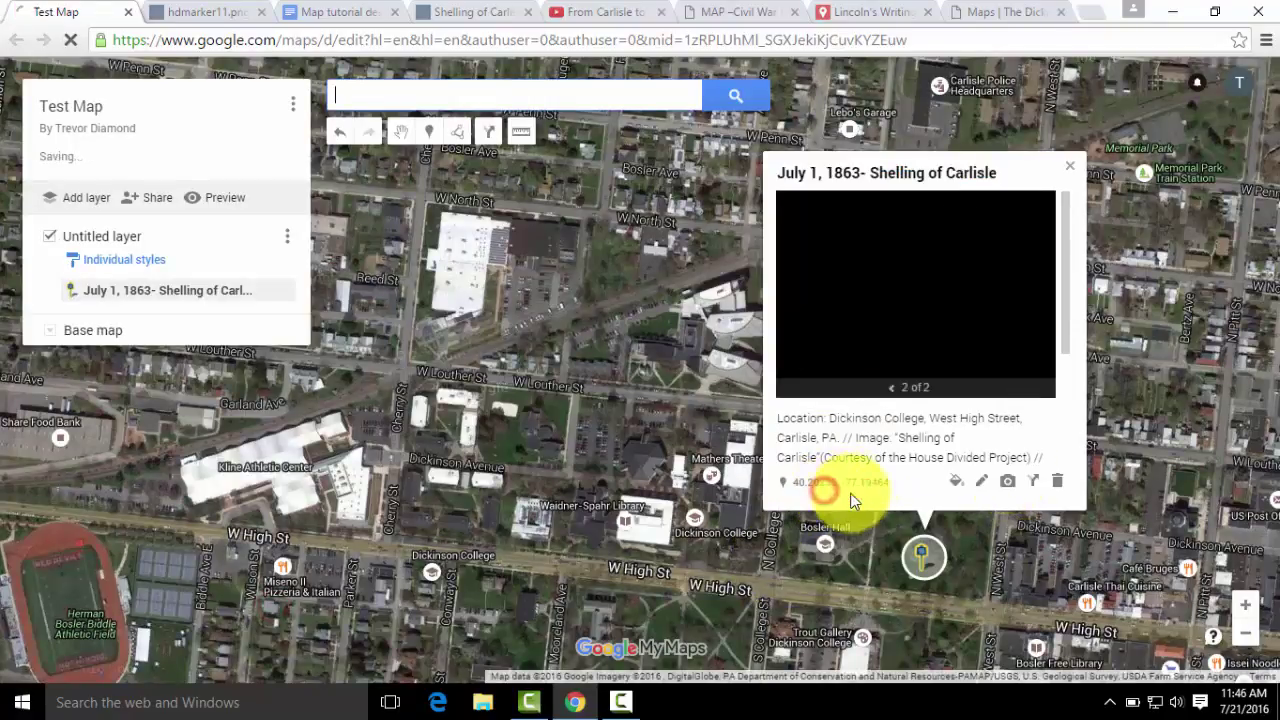
left_click(893, 389)
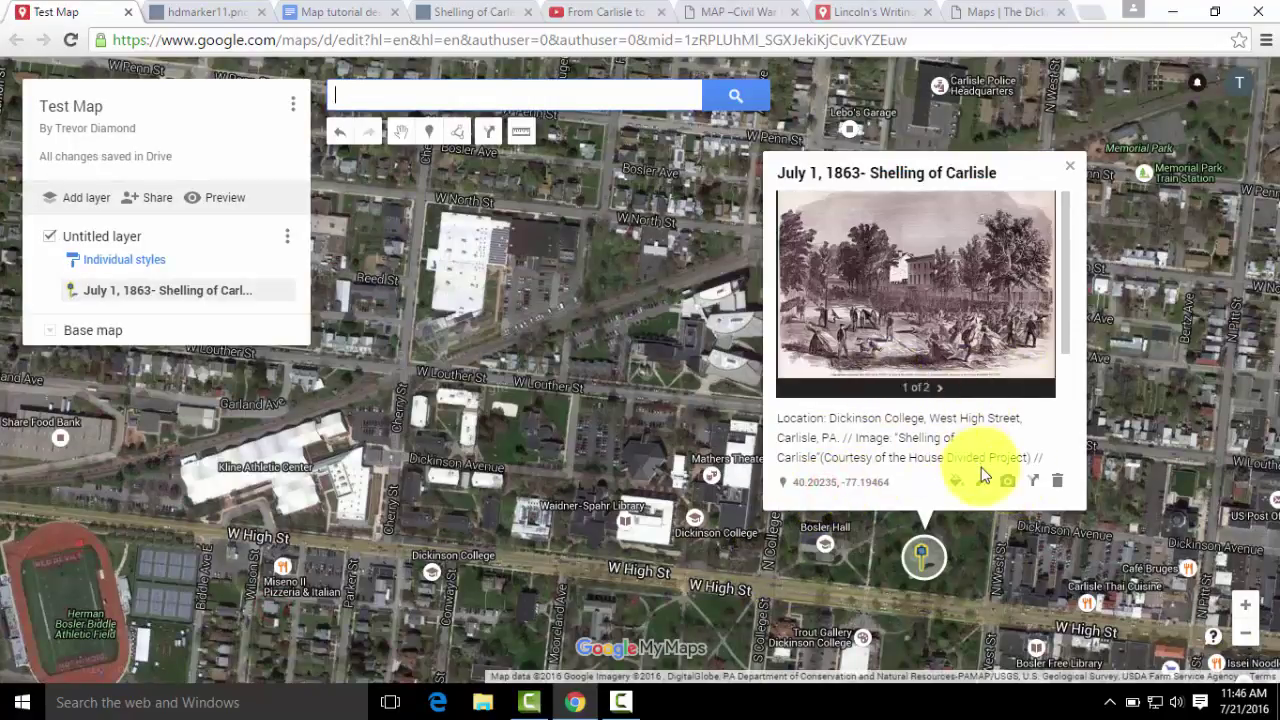
left_click(1070, 166)
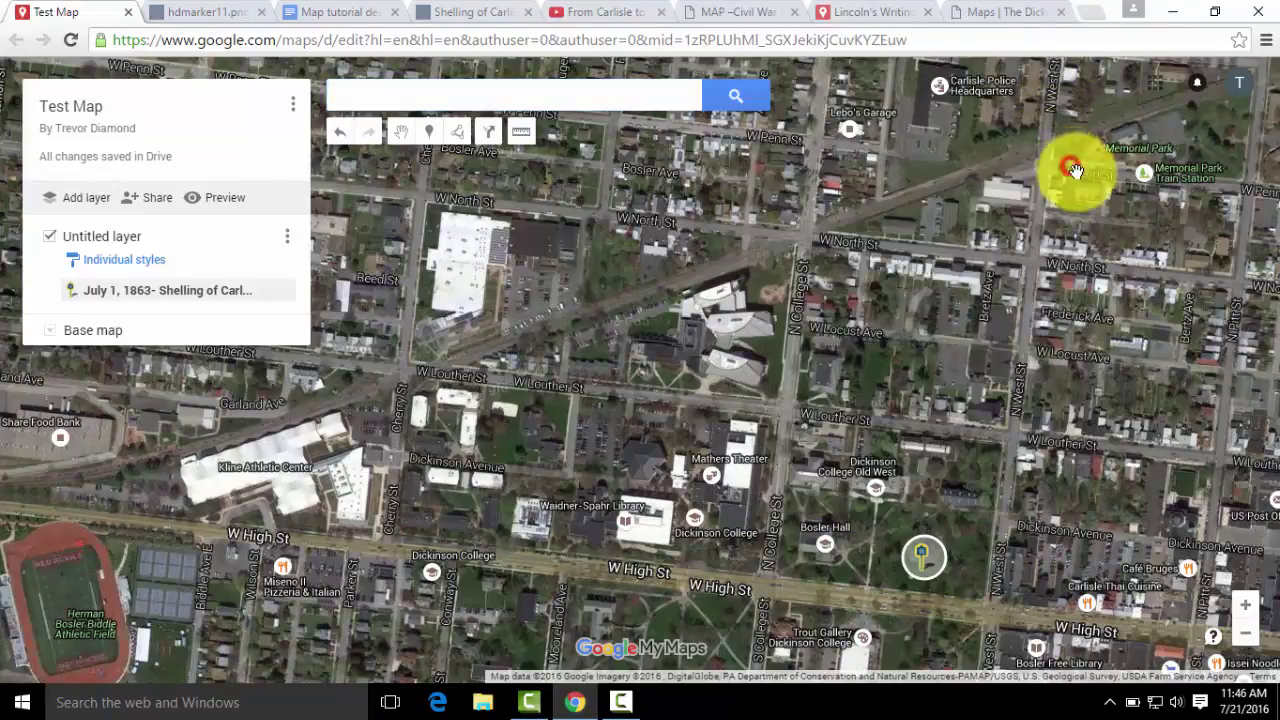
Step: Name the layer 'Carlisle' and preview the map in a new tab
left_click(83, 243)
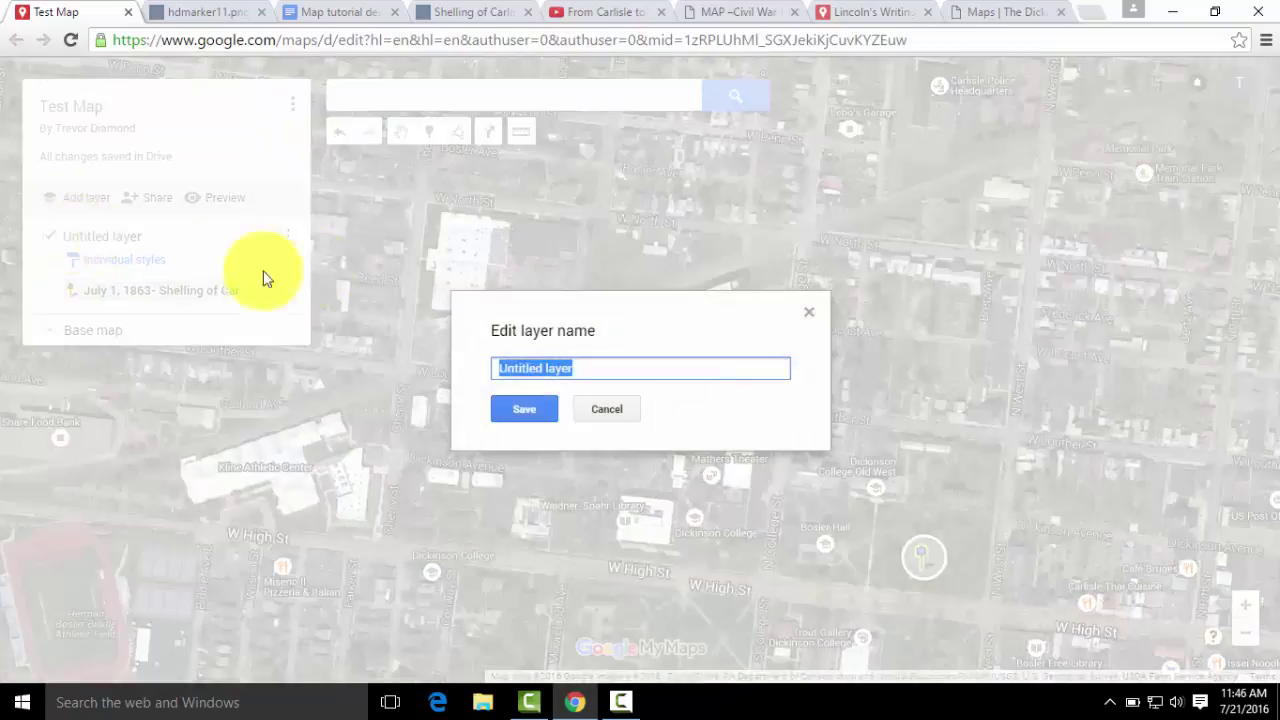
type("Carlisle")
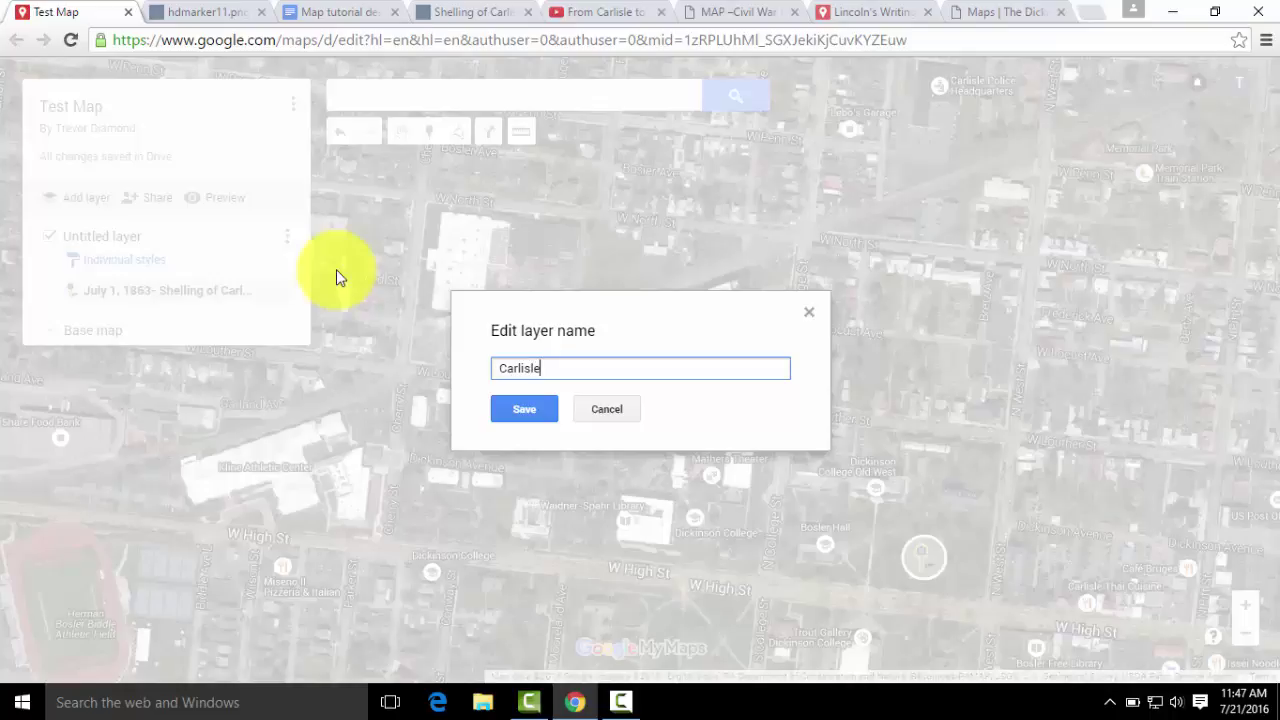
left_click(499, 414)
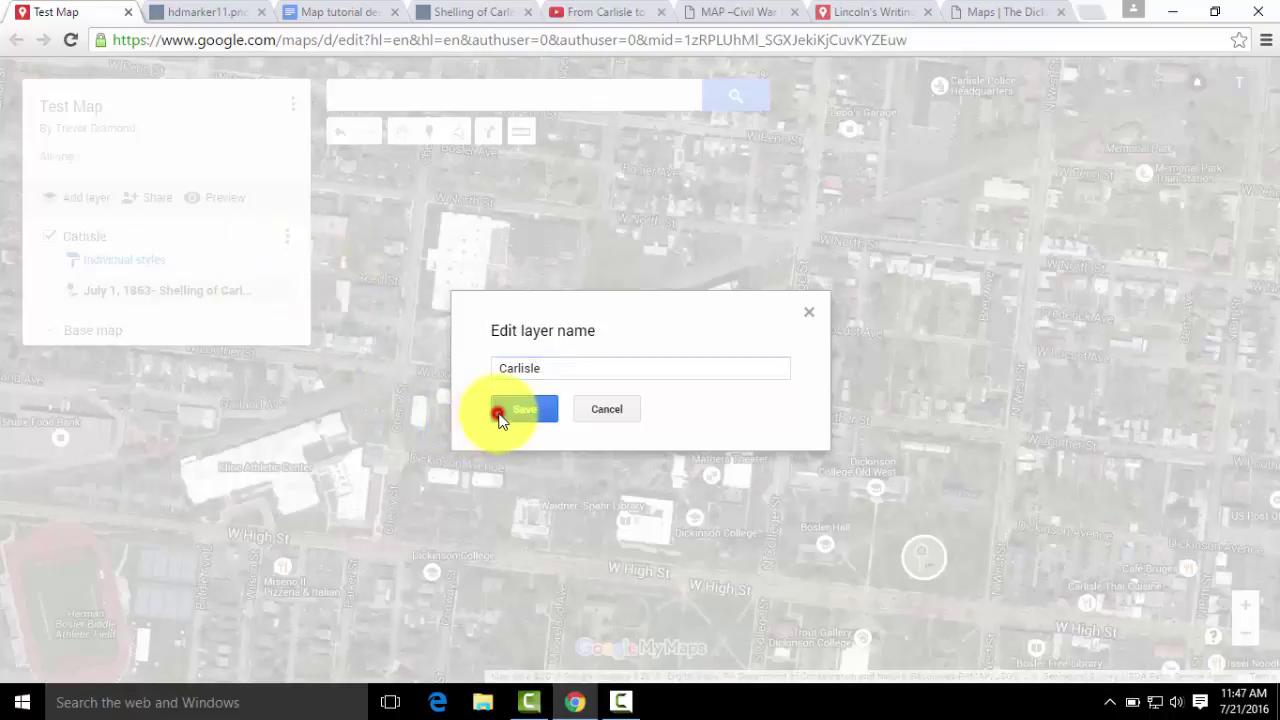
left_click(203, 198)
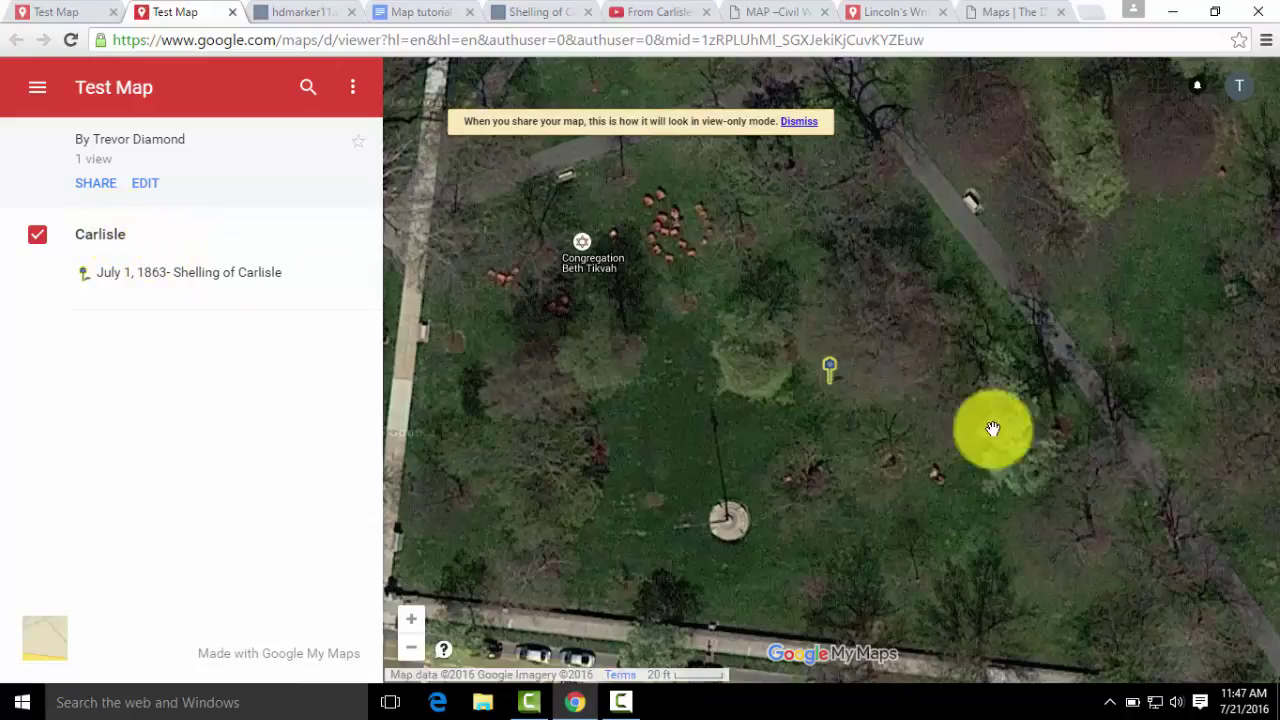
Step: Review the Shelling of Carlisle marker's description, then view its engraving and the Andersonville video full size
left_click(830, 365)
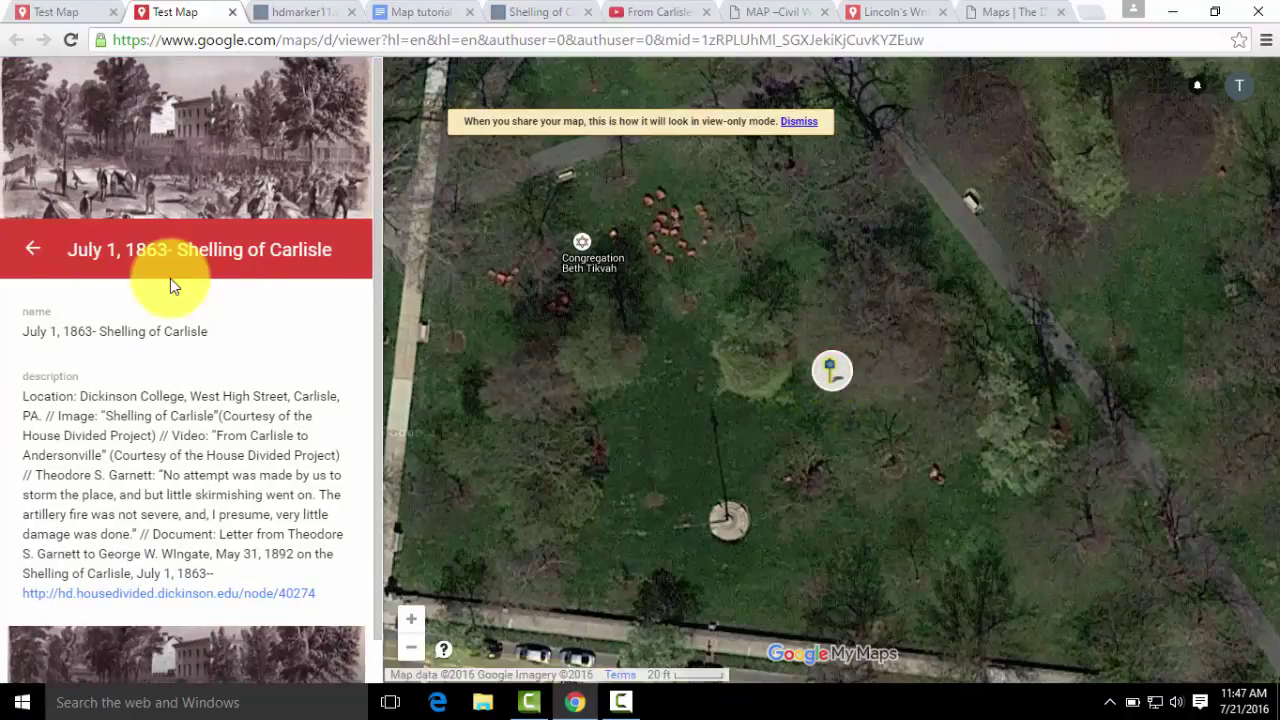
scroll(222, 410, "down", 1)
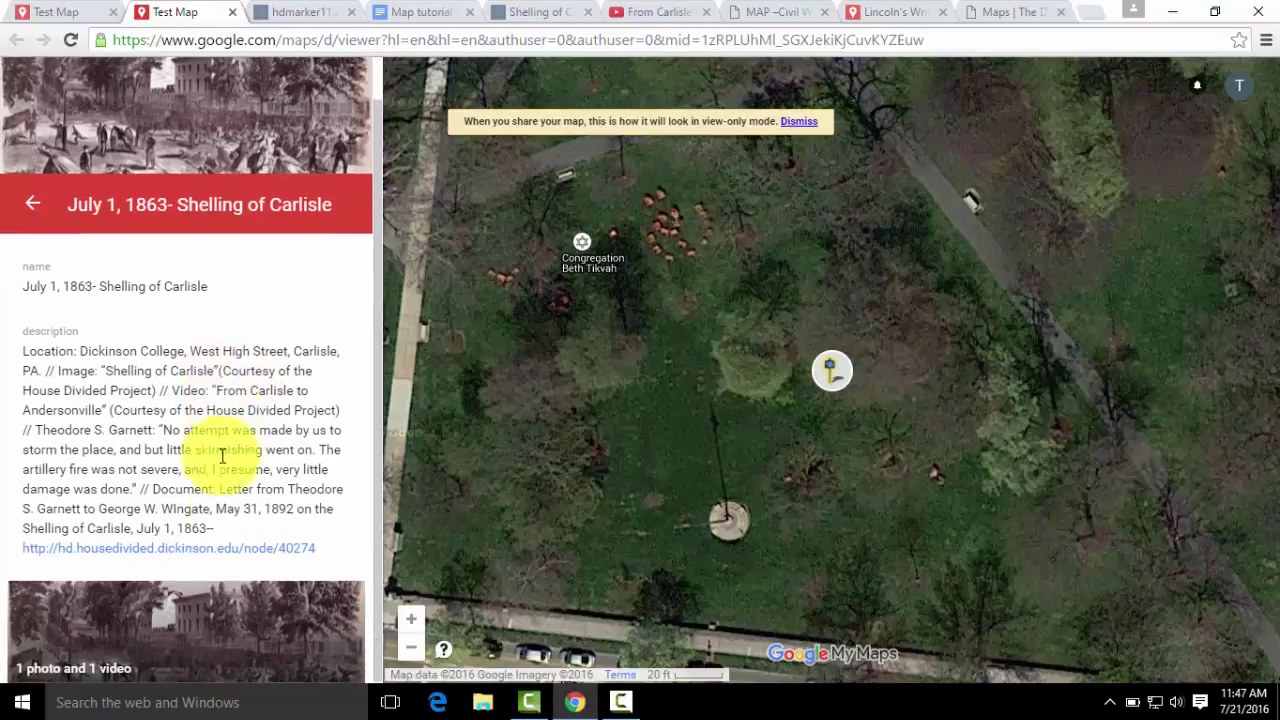
left_click(229, 606)
left_click(1250, 392)
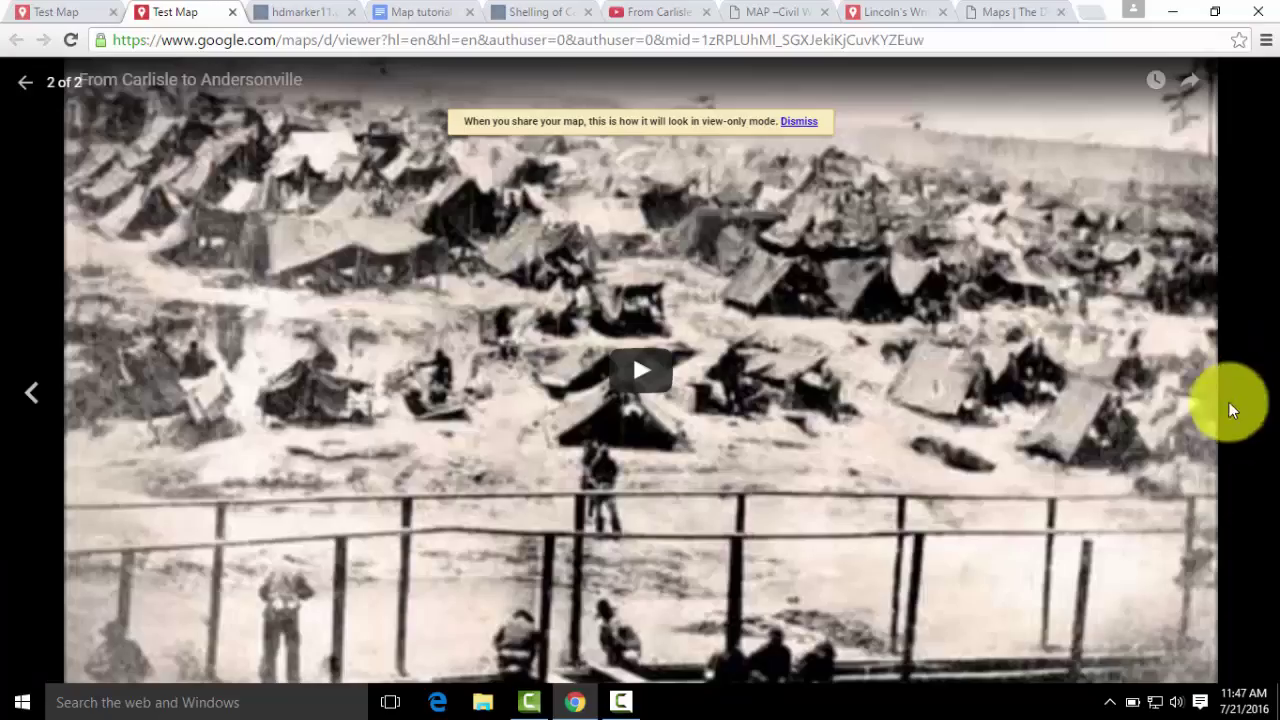
left_click(35, 398)
left_click(30, 76)
Step: Reselect the Shelling of Carlisle marker, then go to the MAP –Civil War Era page
left_click(876, 350)
scroll(876, 350, "down", 4)
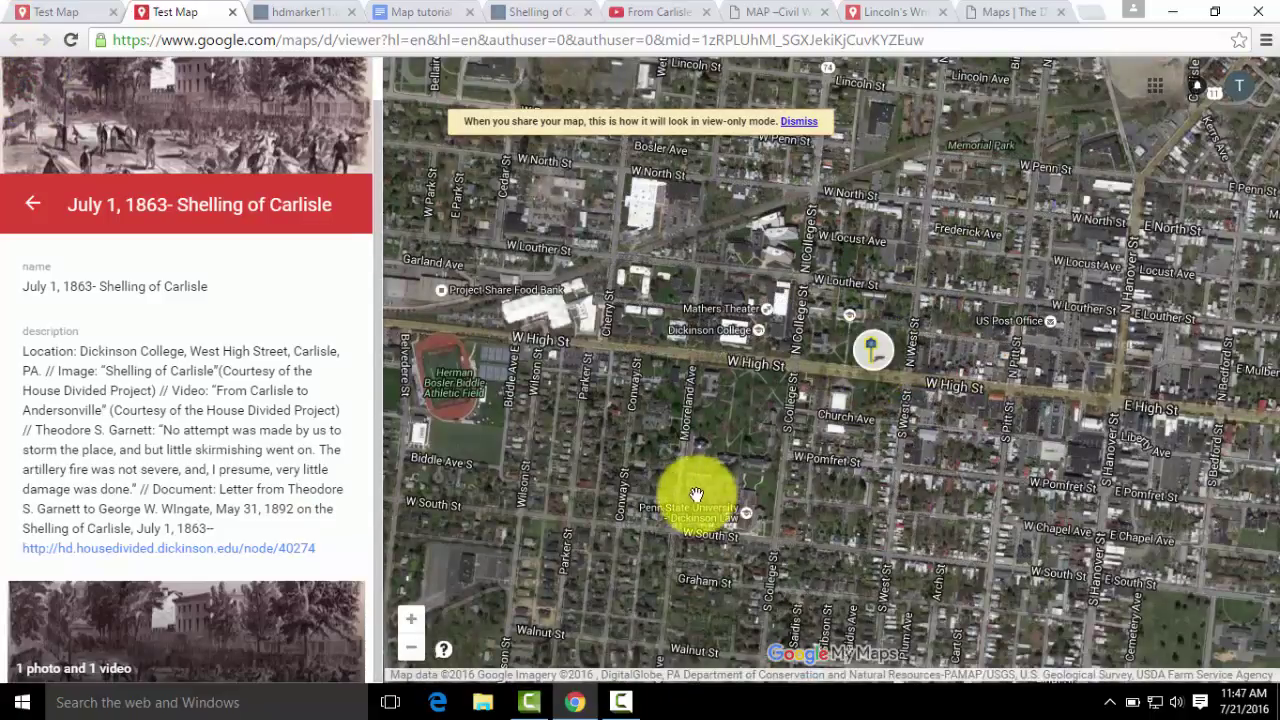
left_click(757, 14)
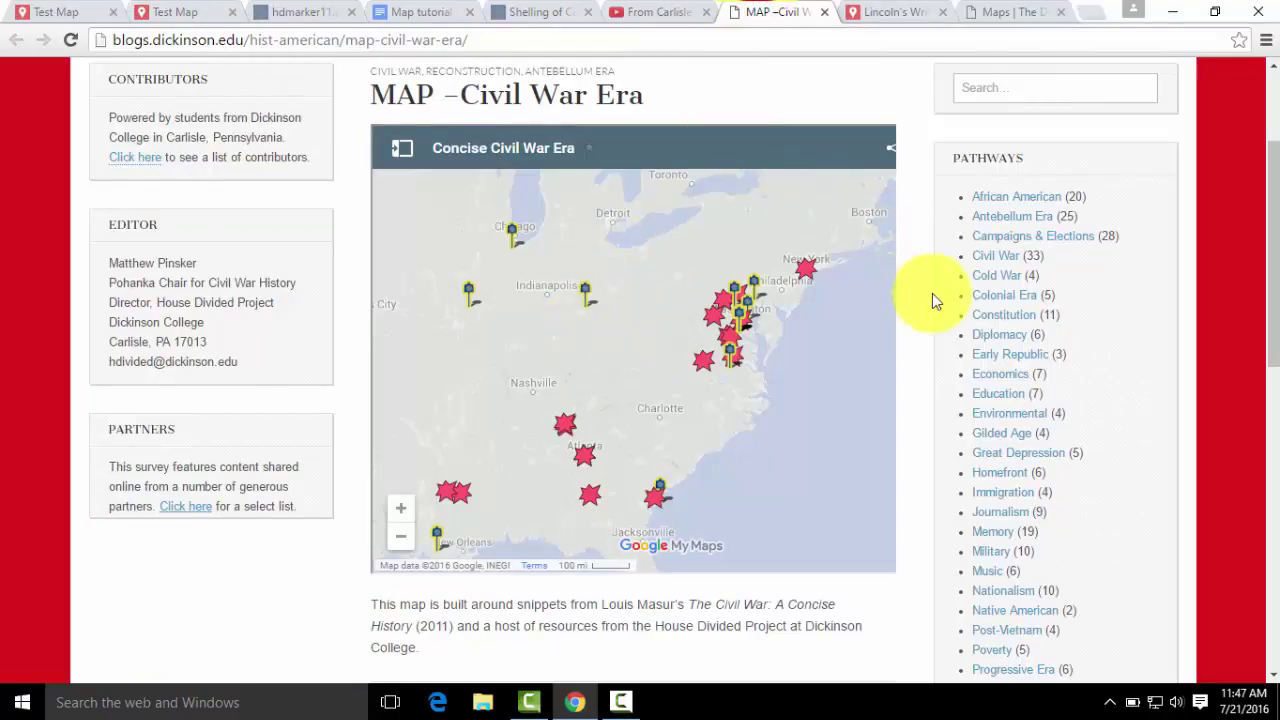
Step: In the embedded map's legend, read the 1863 Bread Riots entry and return to the list
scroll(932, 293, "up", 2)
scroll(933, 294, "up", 1)
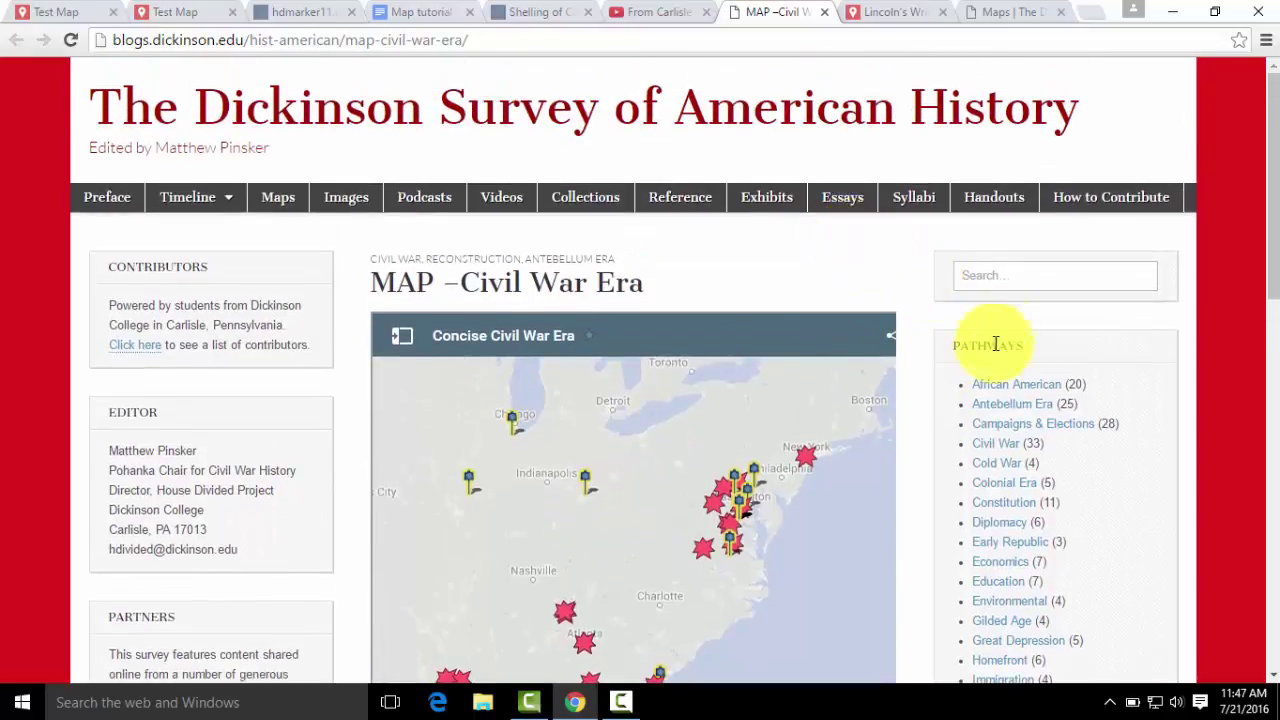
scroll(918, 434, "down", 1)
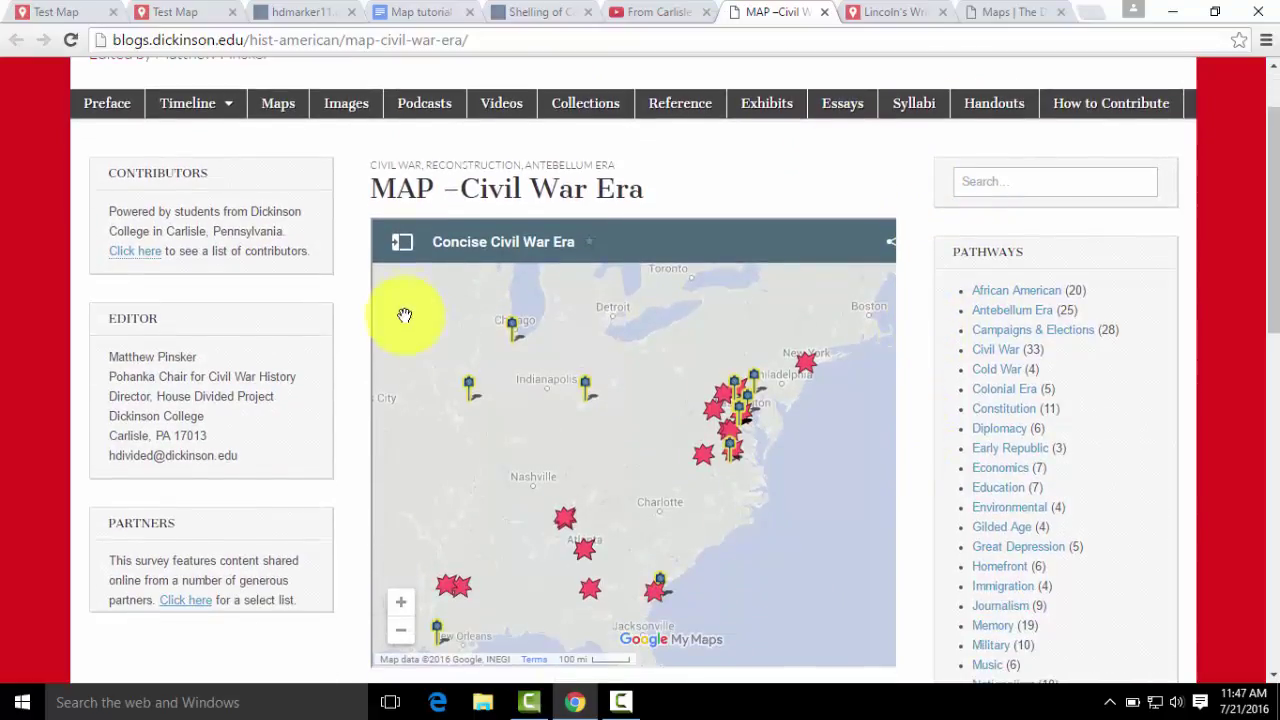
left_click(401, 244)
scroll(506, 490, "down", 1)
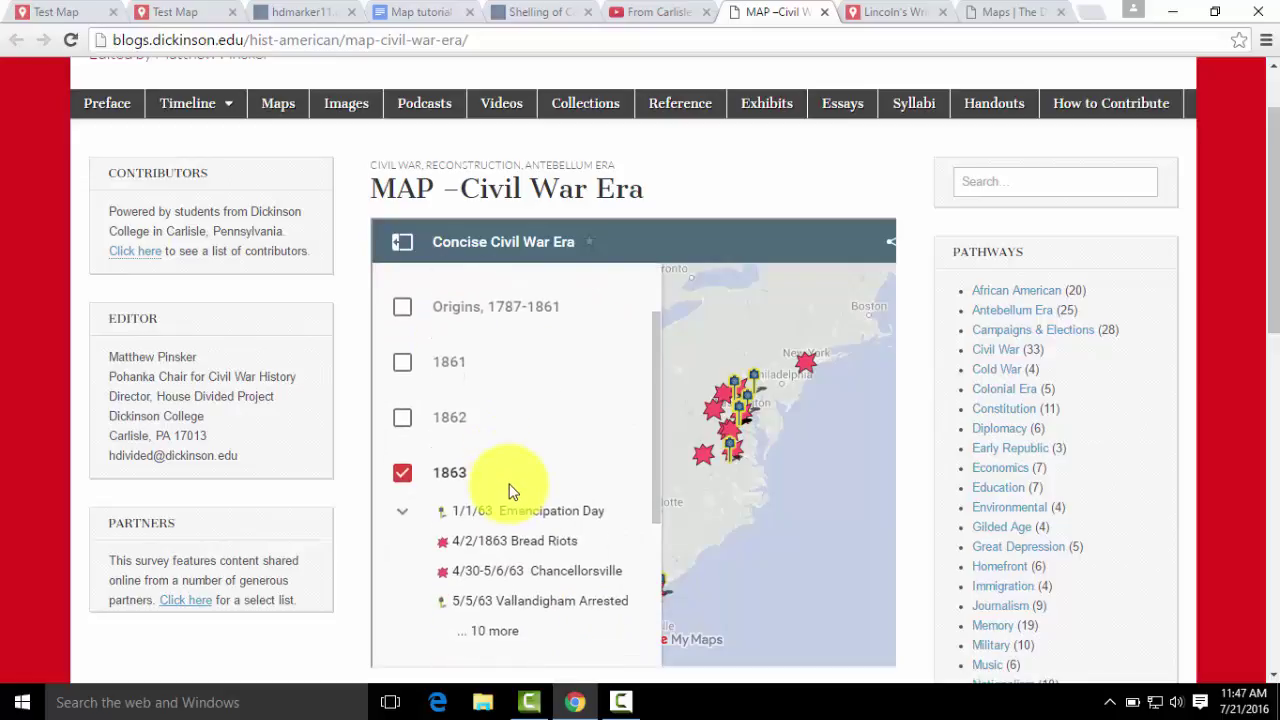
left_click(471, 546)
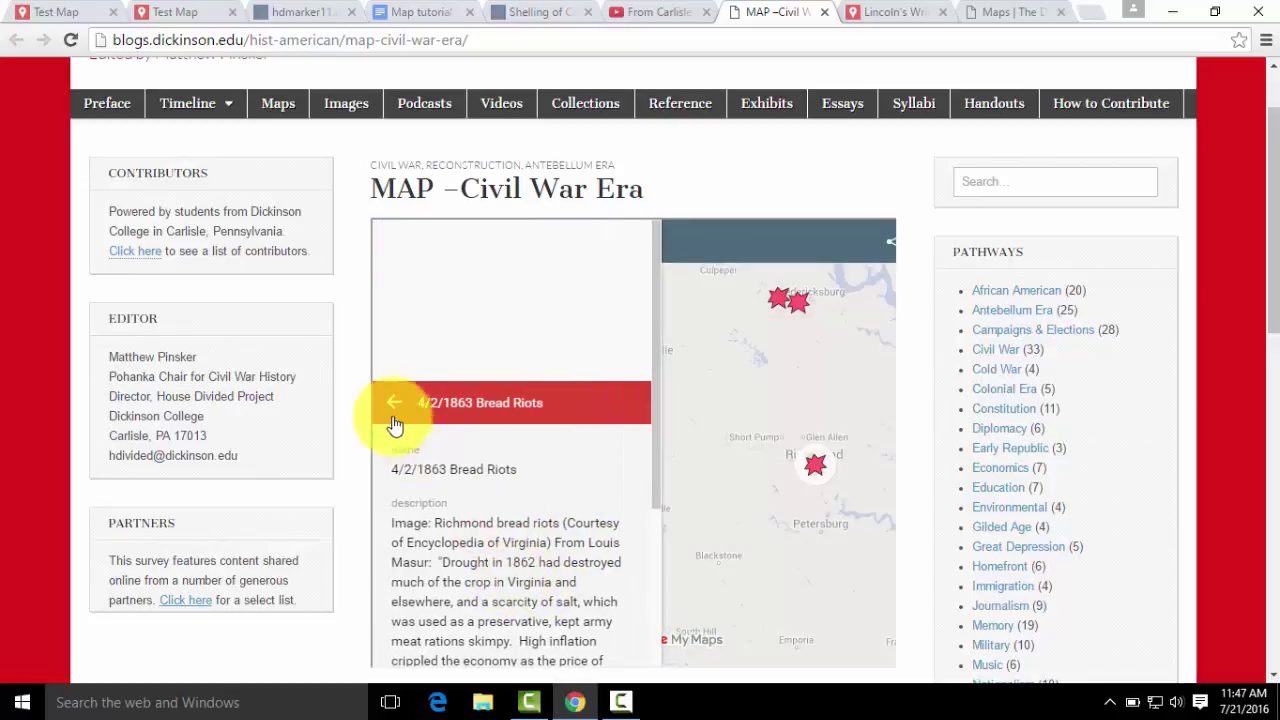
left_click(395, 405)
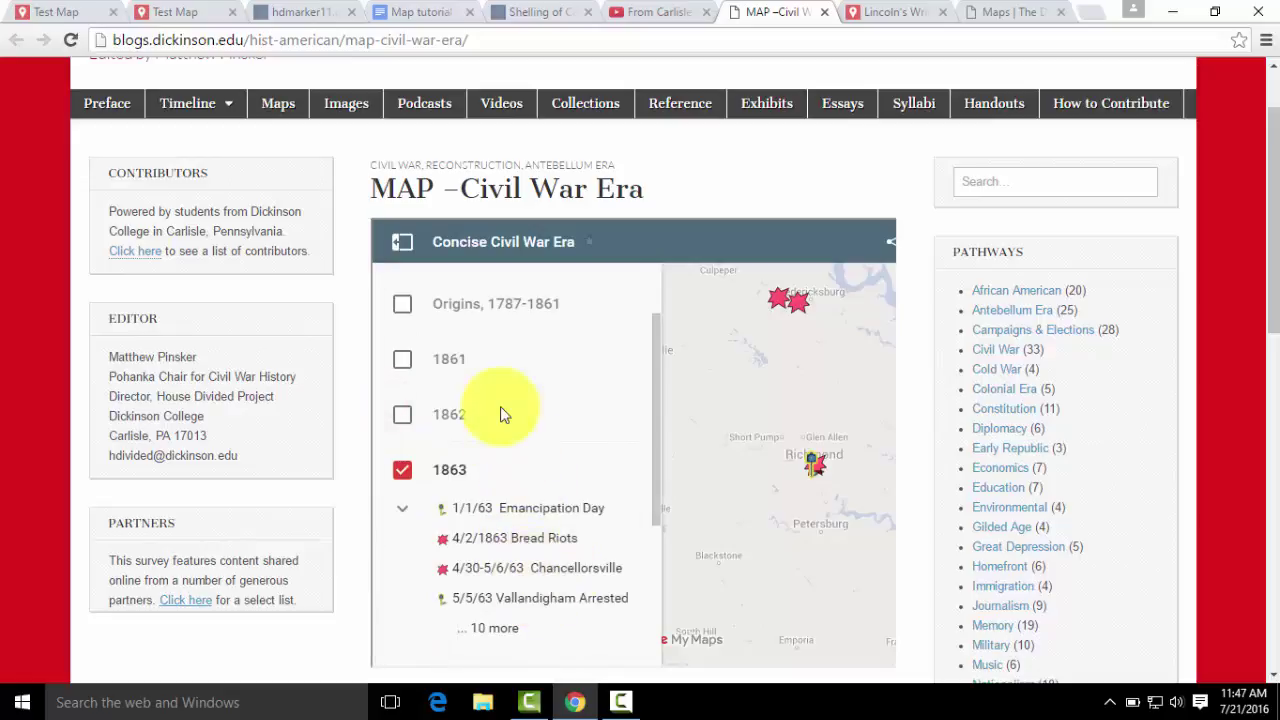
Step: Browse the remaining 1864 and Beyond entries, then go to the map of Lincoln's letters
scroll(500, 410, "down", 2)
scroll(499, 397, "down", 1)
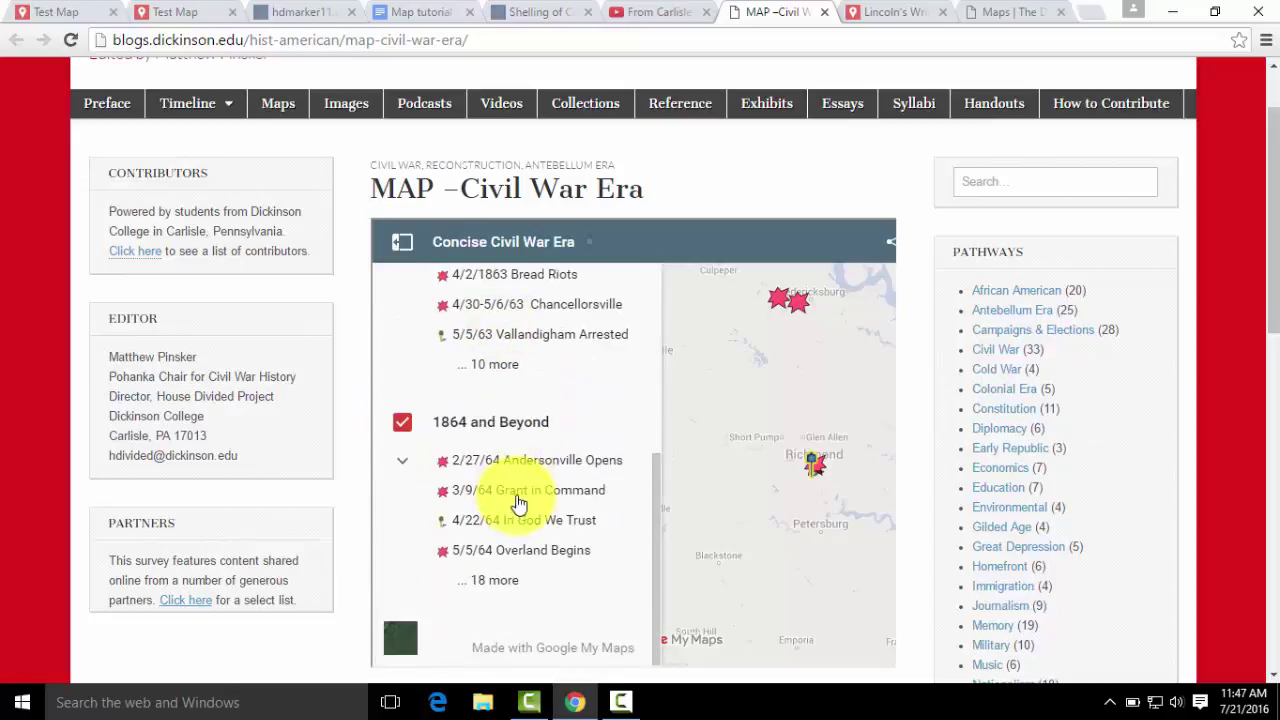
left_click(910, 16)
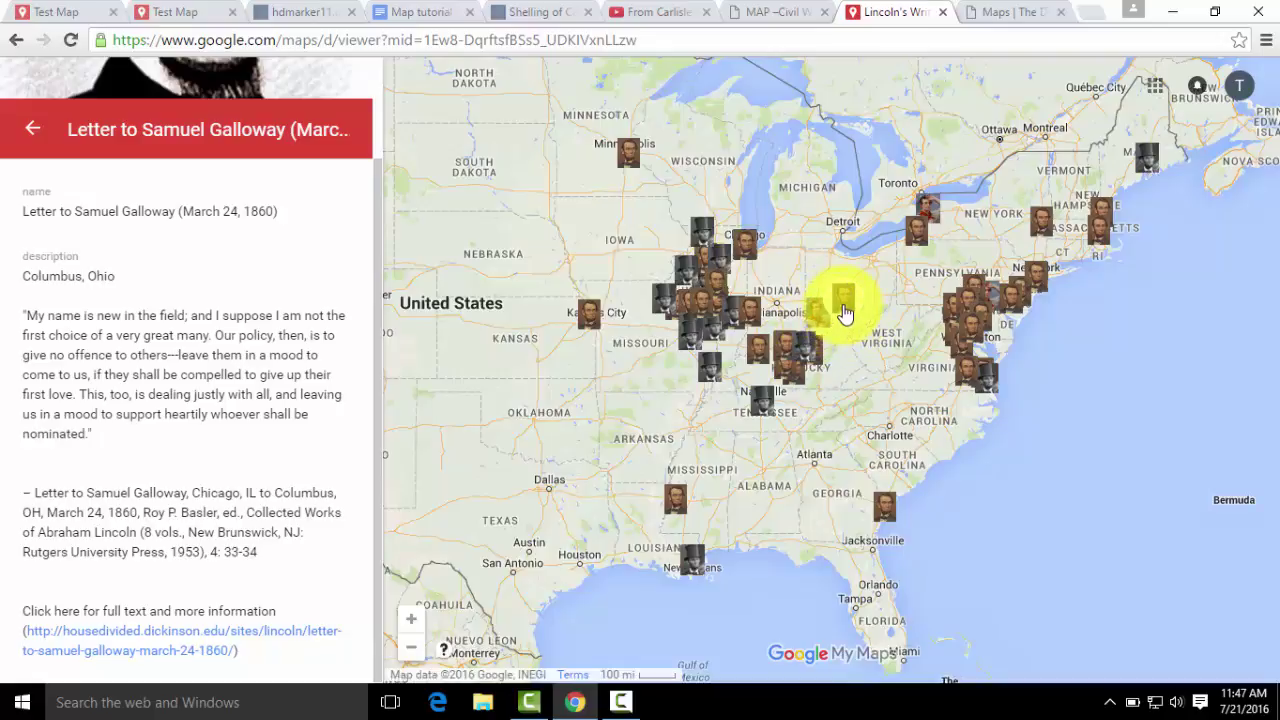
Step: Read the Nashville marker's Letter to Andrew Johnson, then go to the Dickinson Survey Maps page
left_click(762, 412)
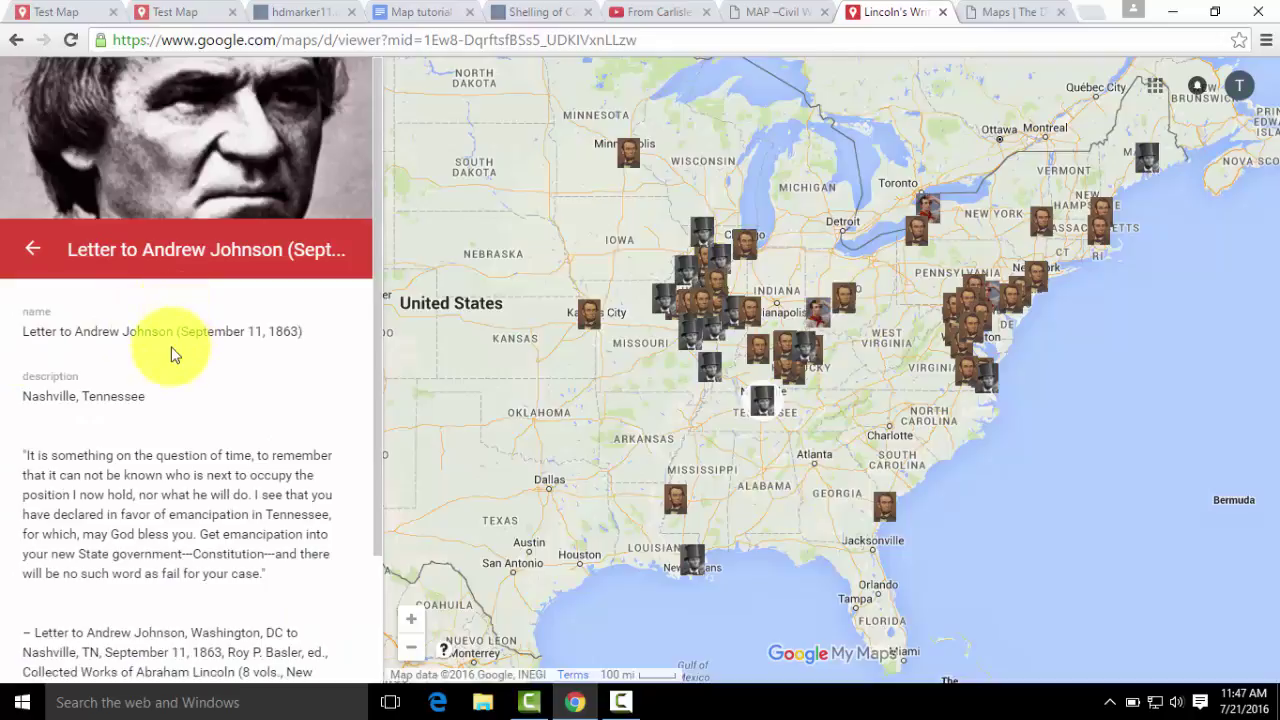
scroll(170, 360, "down", 3)
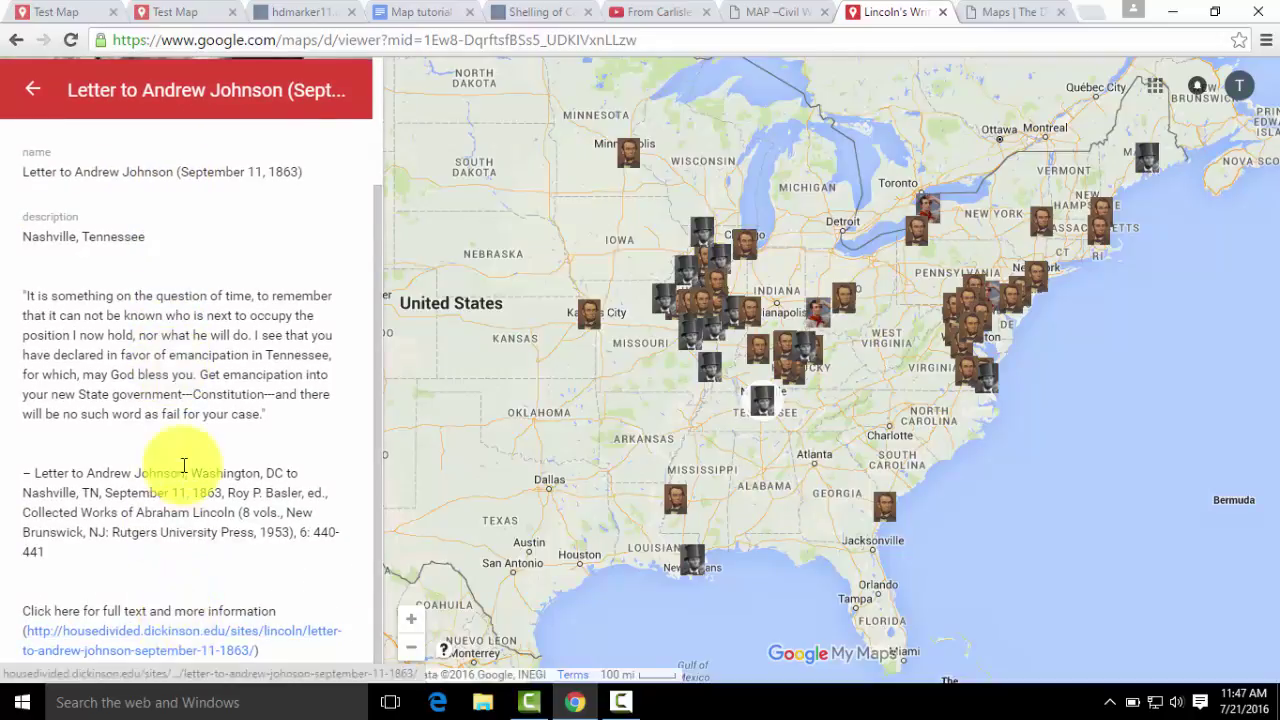
scroll(200, 440, "up", 3)
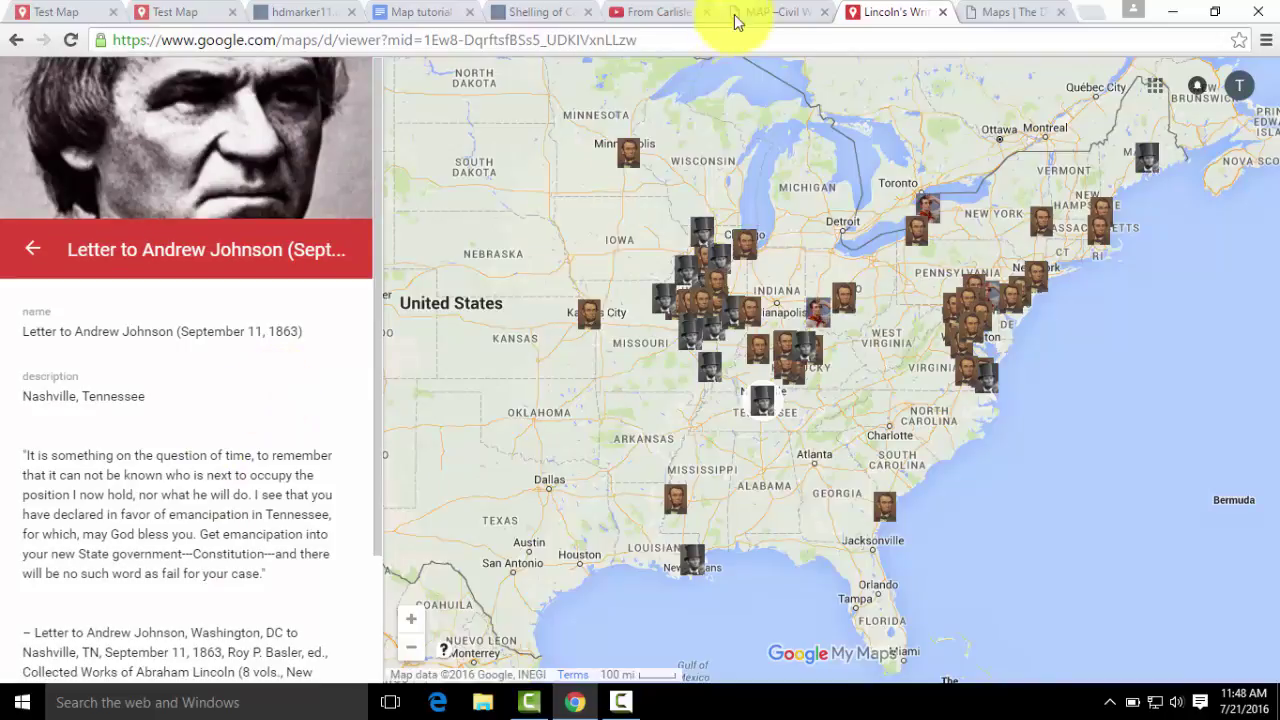
left_click(1030, 12)
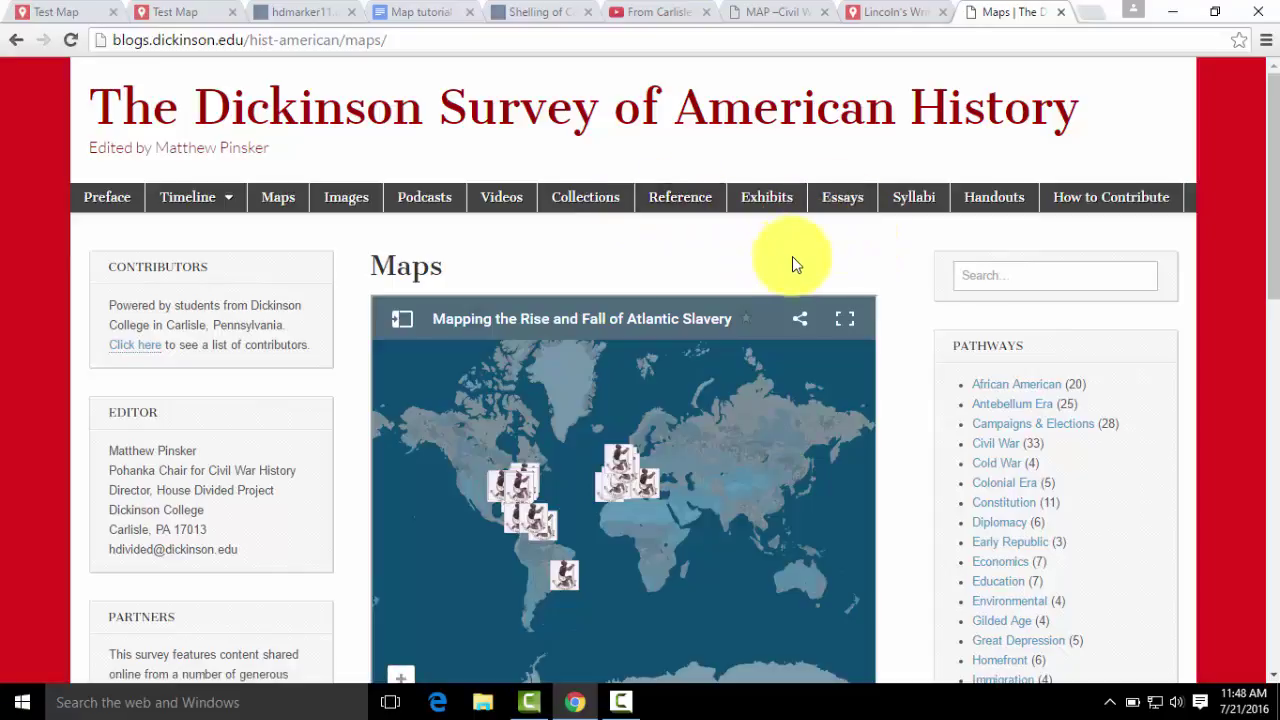
scroll(923, 409, "down", 2)
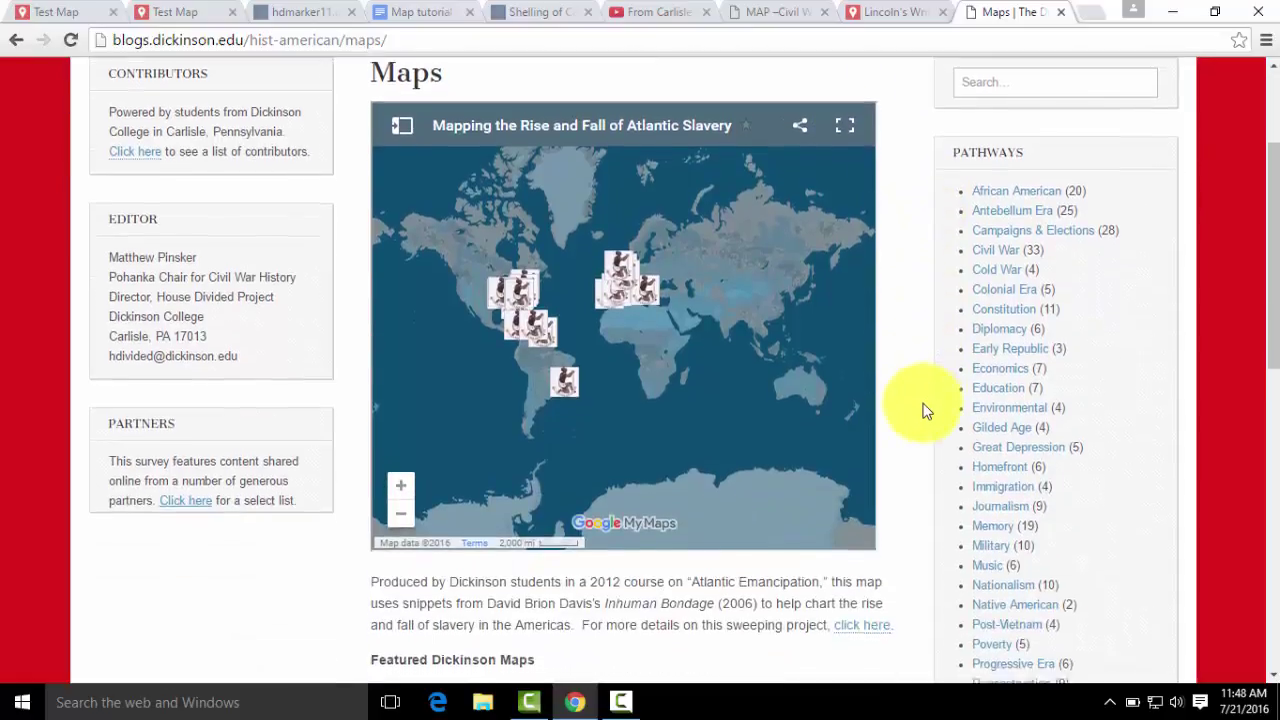
scroll(923, 409, "down", 3)
scroll(771, 507, "down", 2)
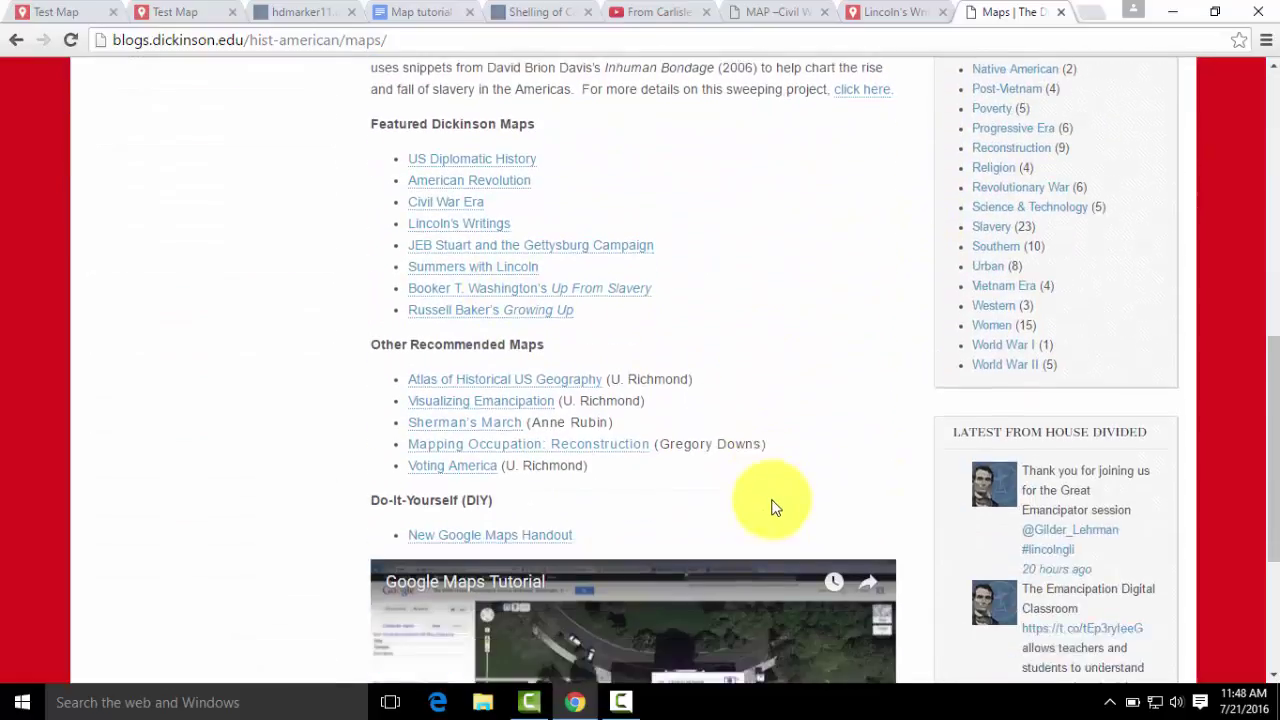
scroll(771, 507, "down", 1)
scroll(840, 515, "up", 2)
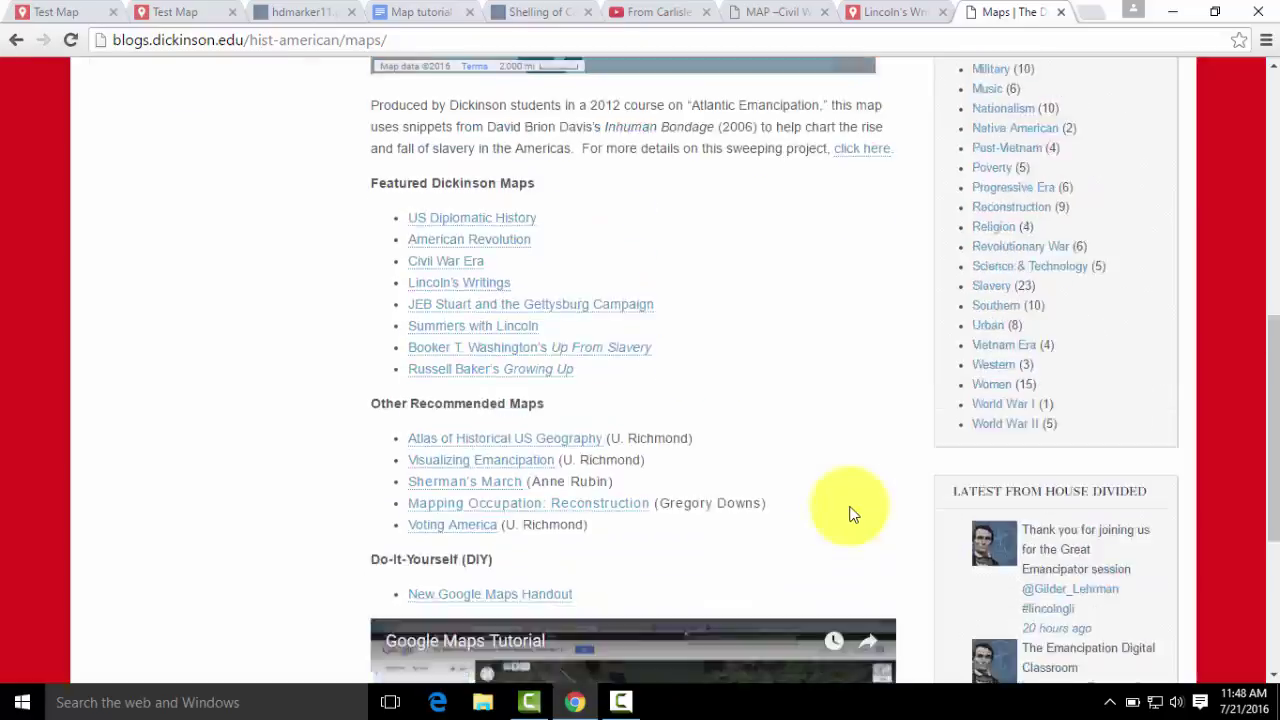
scroll(848, 505, "up", 8)
Step: Go back to the Test Map preview showing the July 1, 1863 Shelling of Carlisle card
left_click(166, 16)
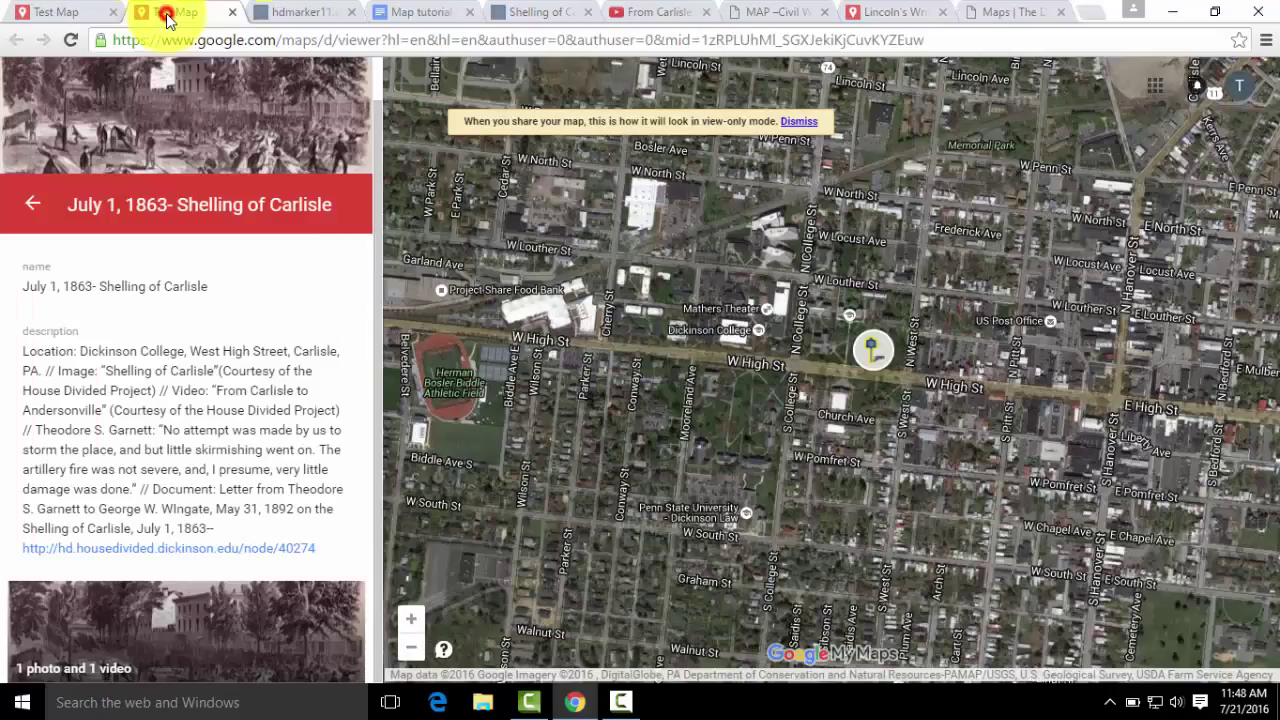